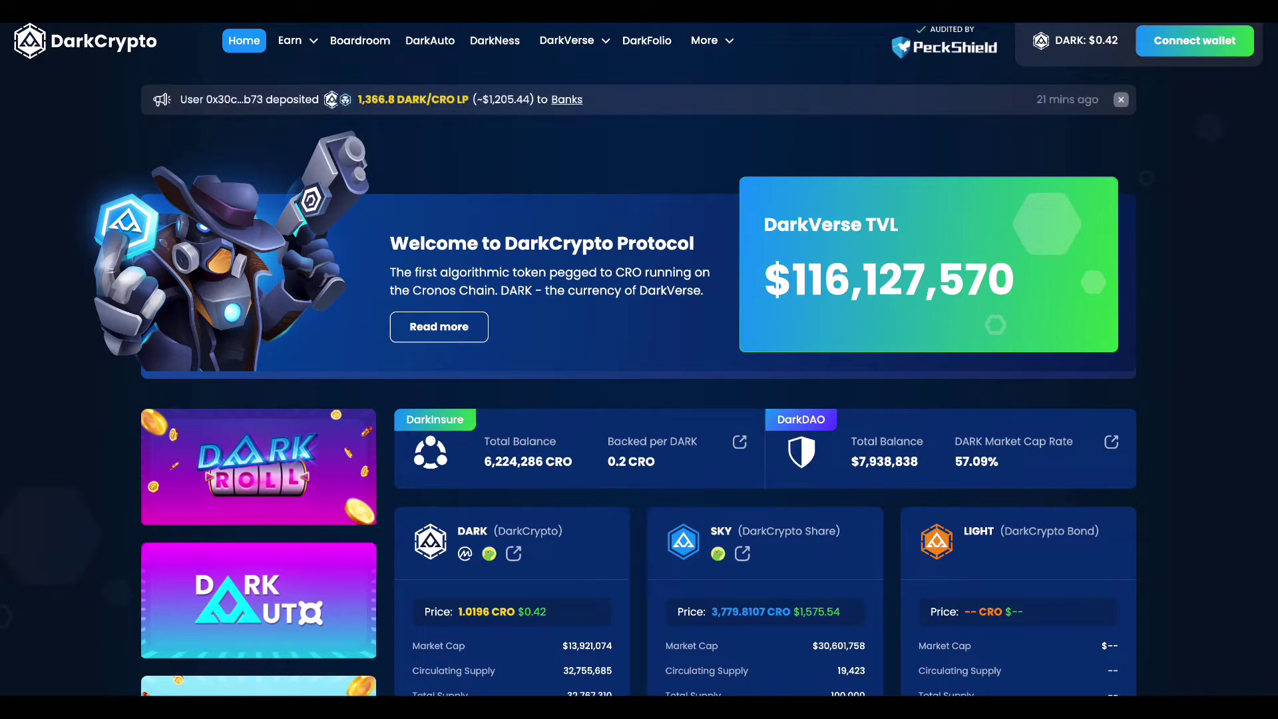
scroll(751, 415, "down", 6)
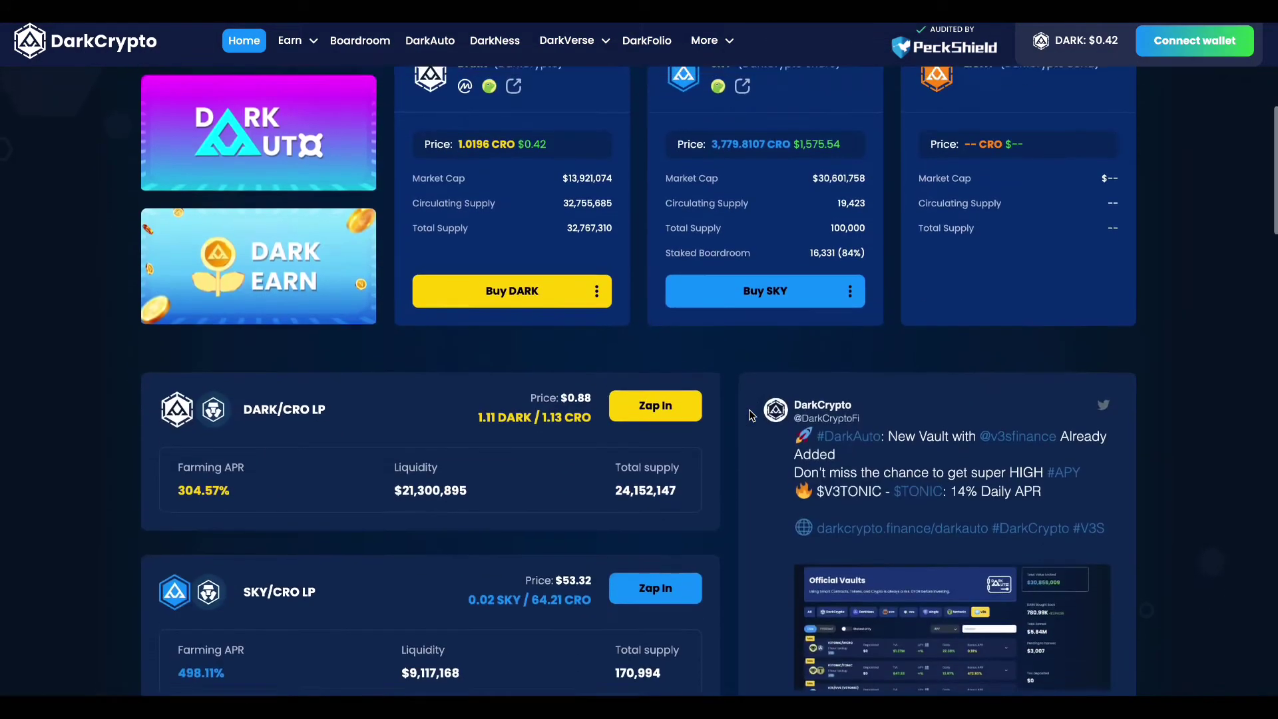
scroll(751, 415, "up", 6)
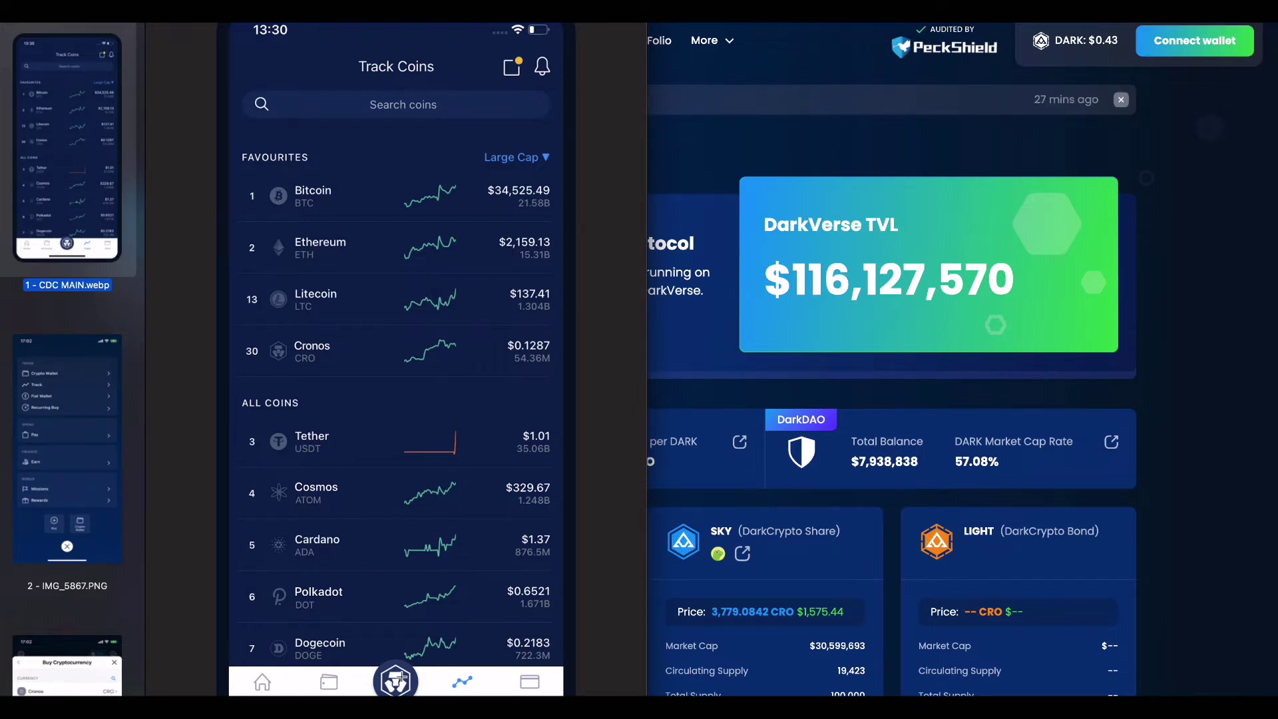
Page through the Crypto.com app screenshots on buying CRO, opening the crypto wallet and transferring CRO by withdrawal.
left_click(123, 470)
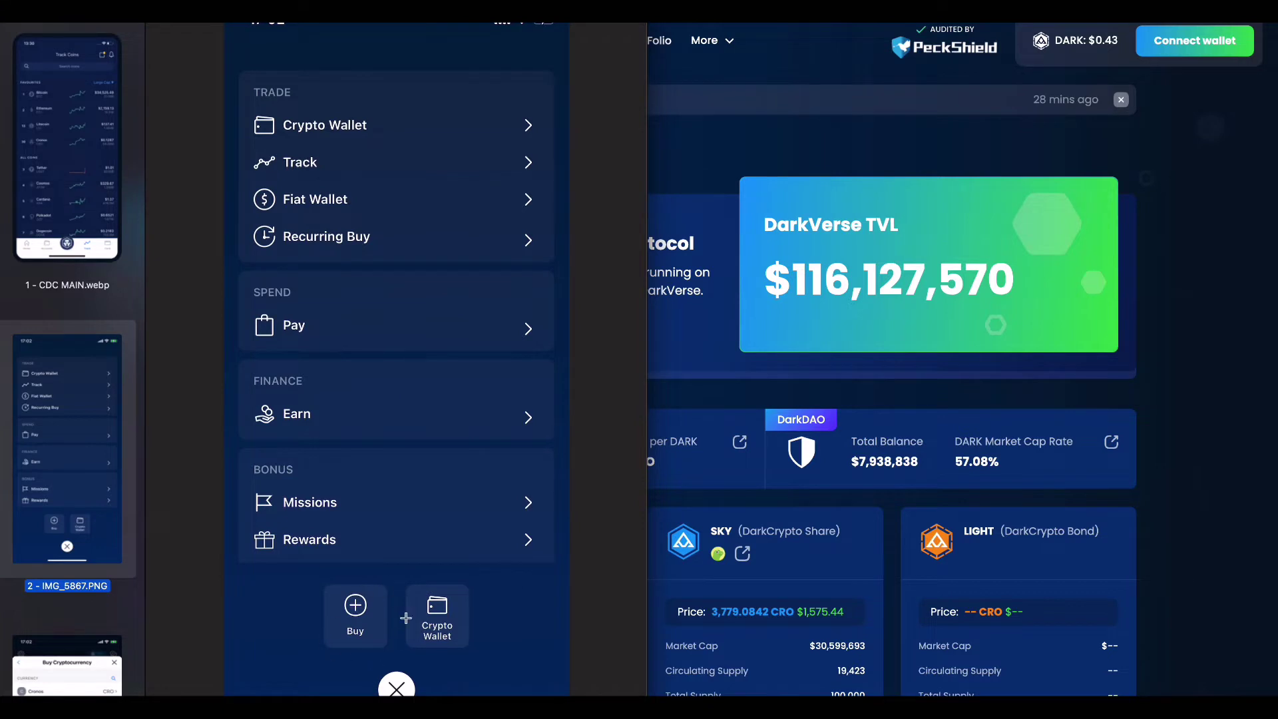
key("Down")
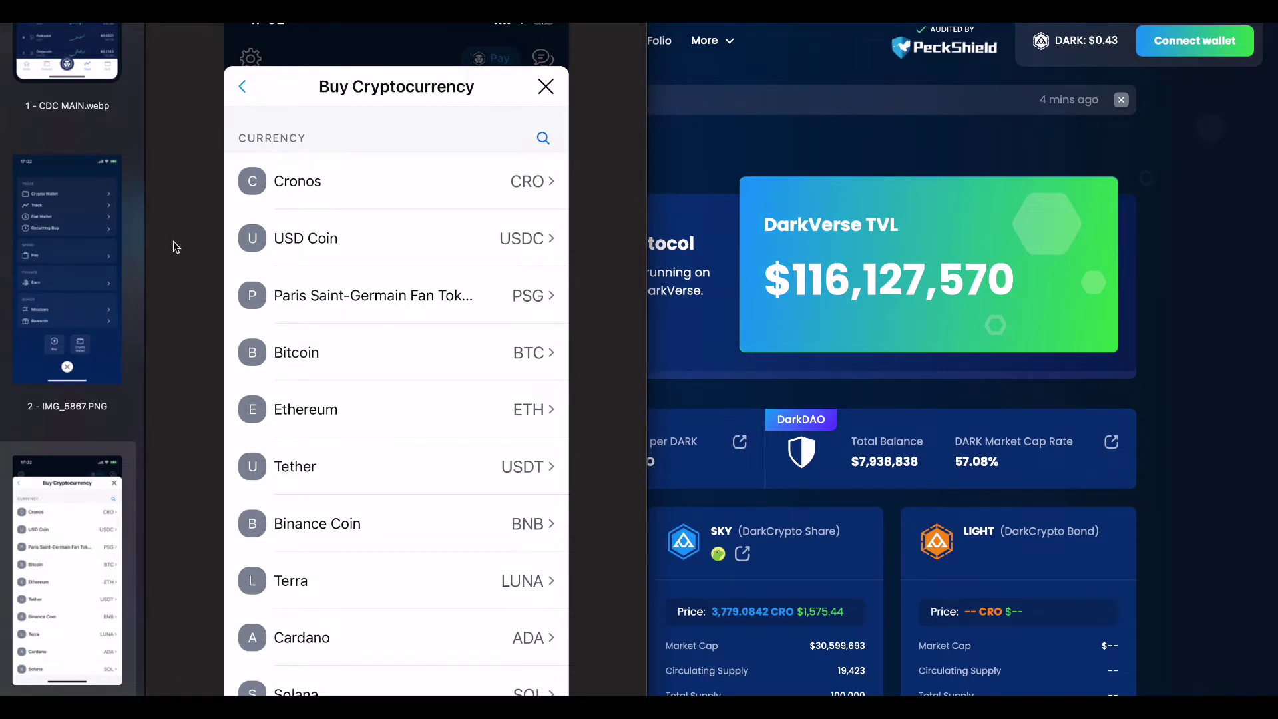
key("Down")
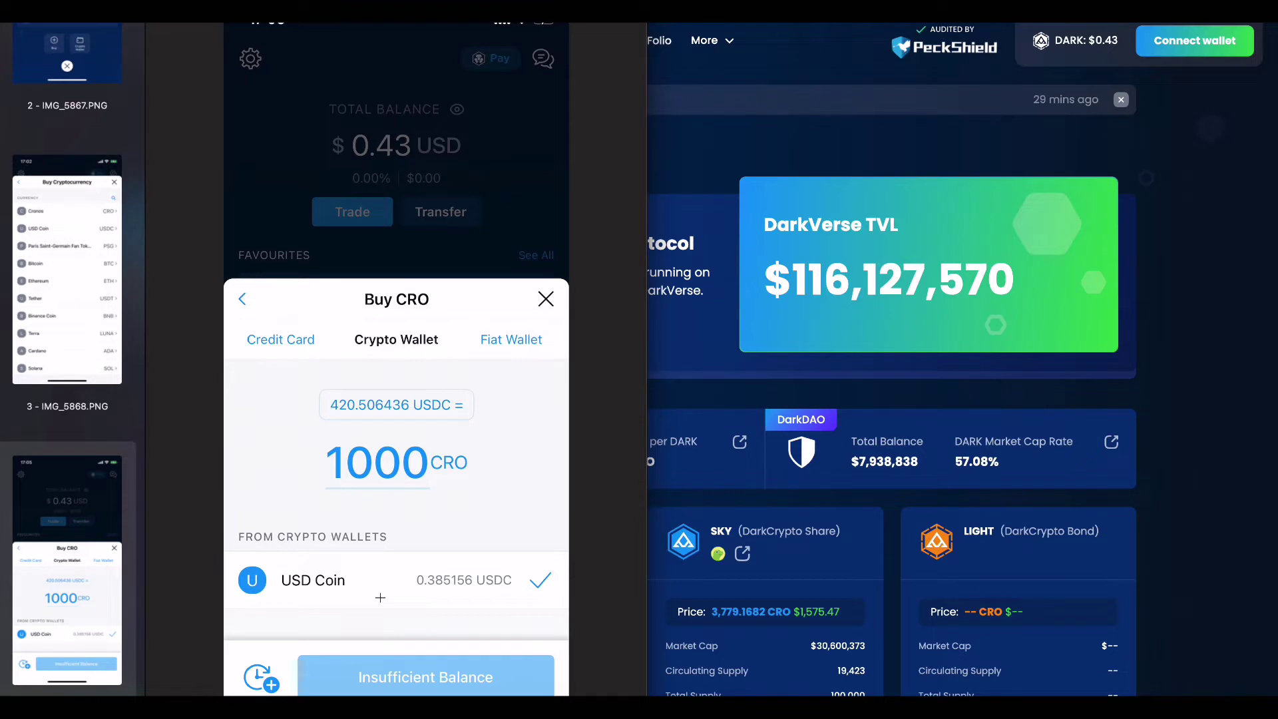
key("Down")
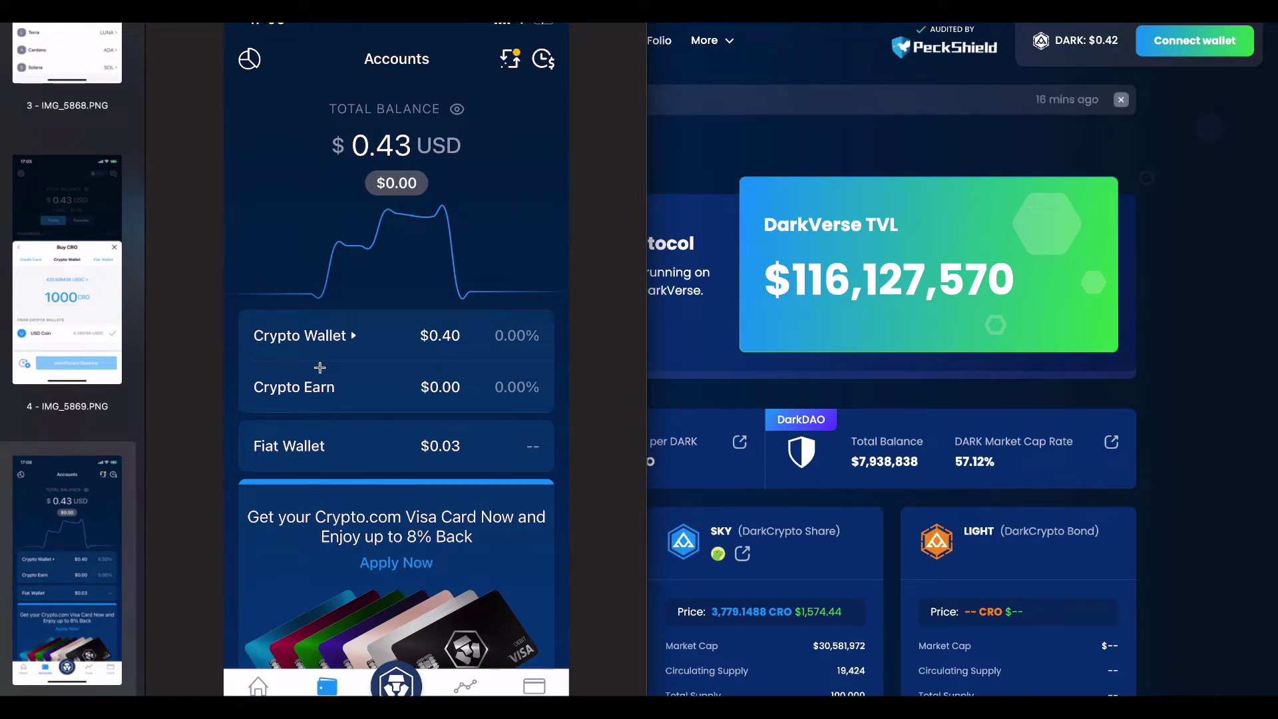
key("Down")
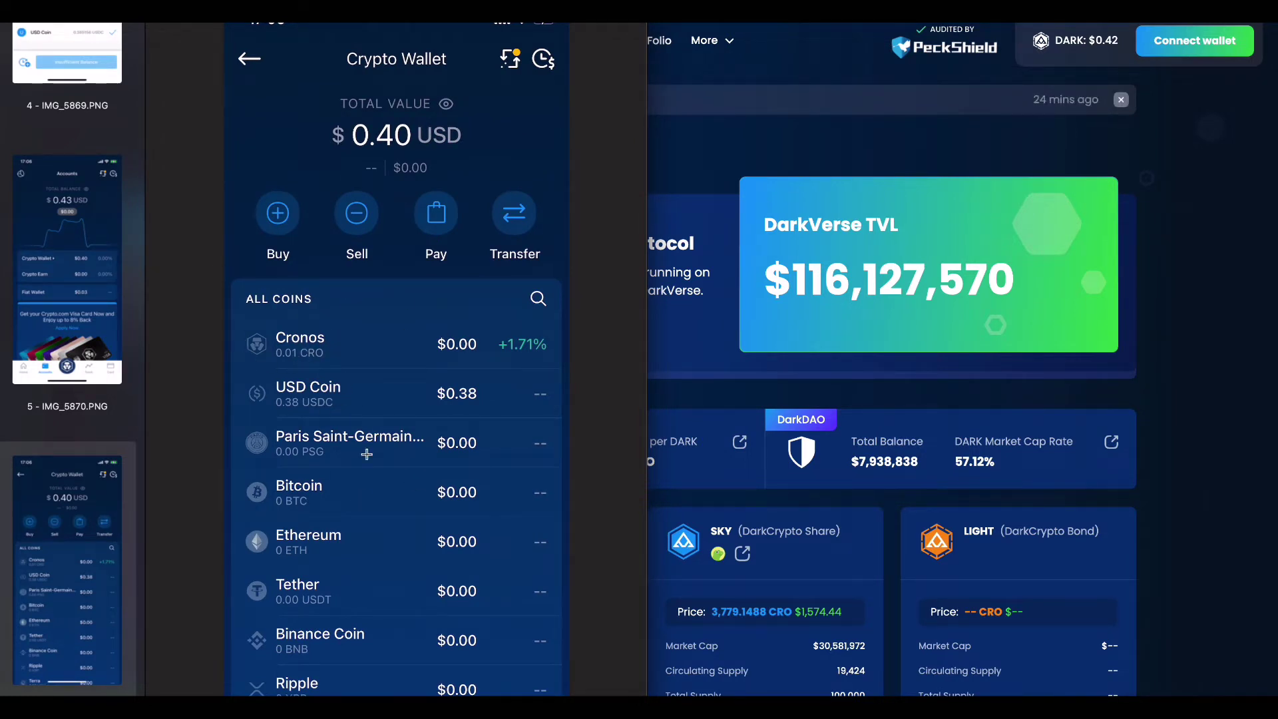
key("Down")
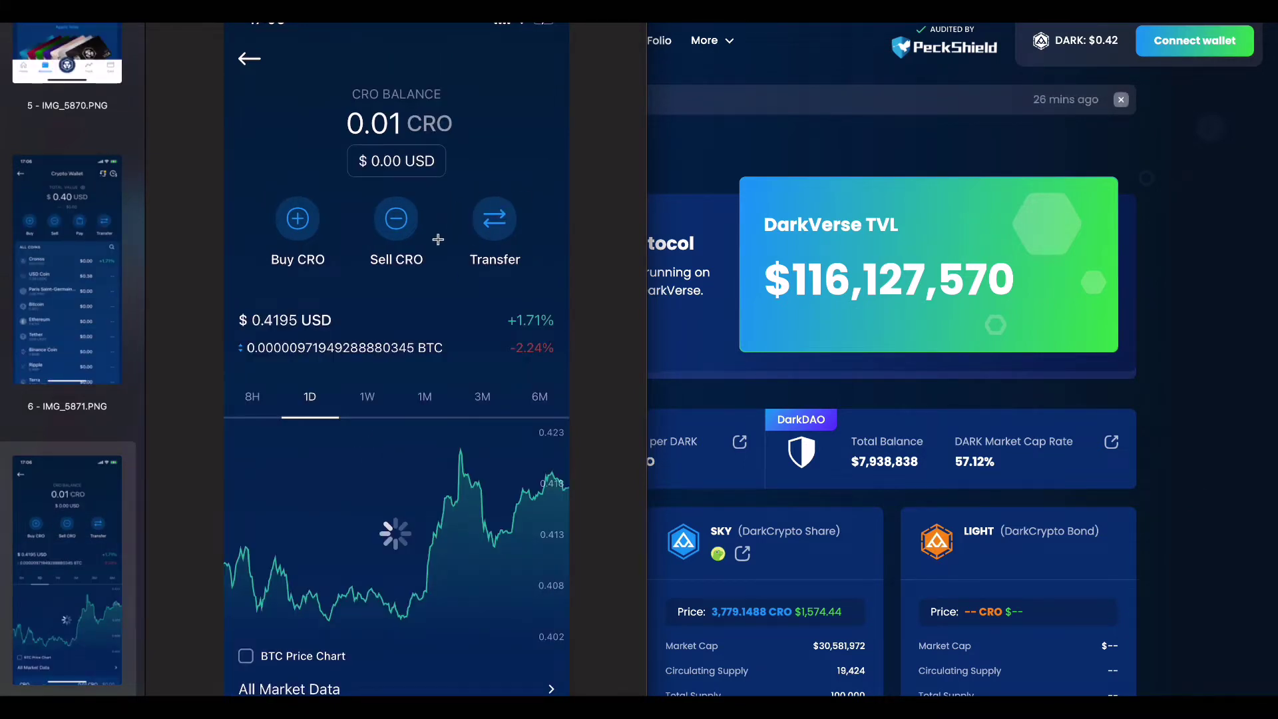
key("Down")
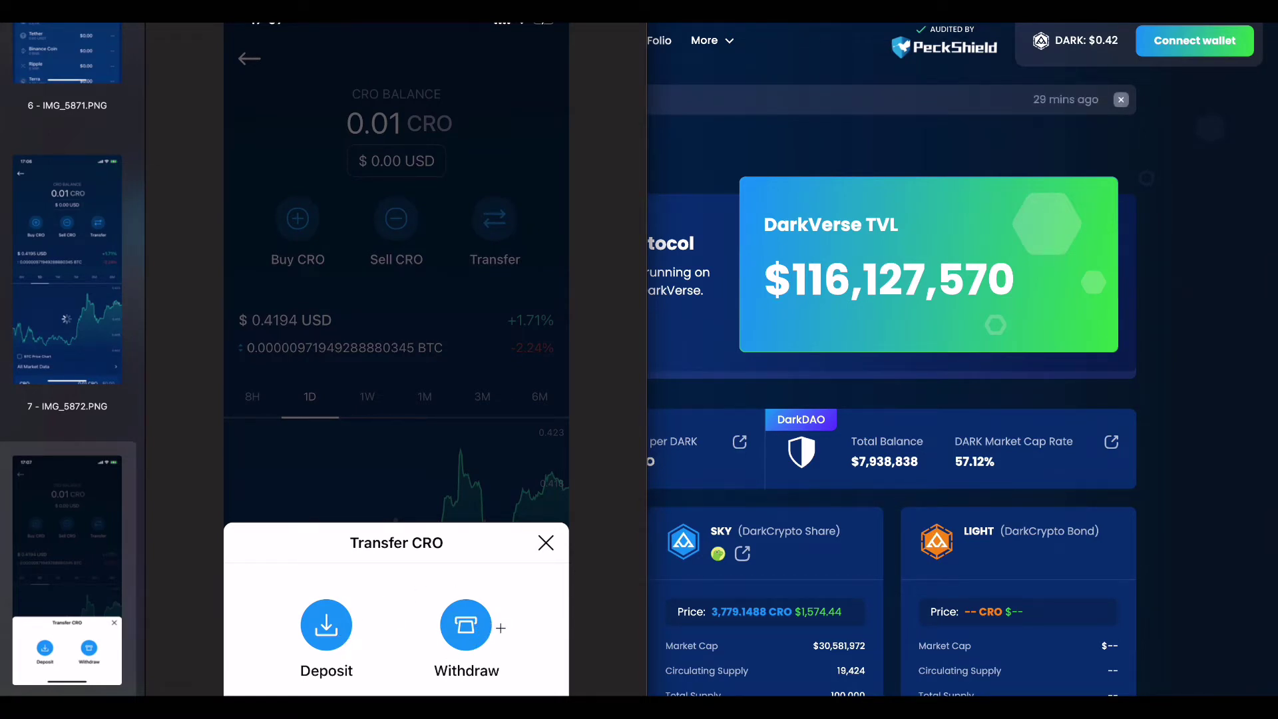
key("Down")
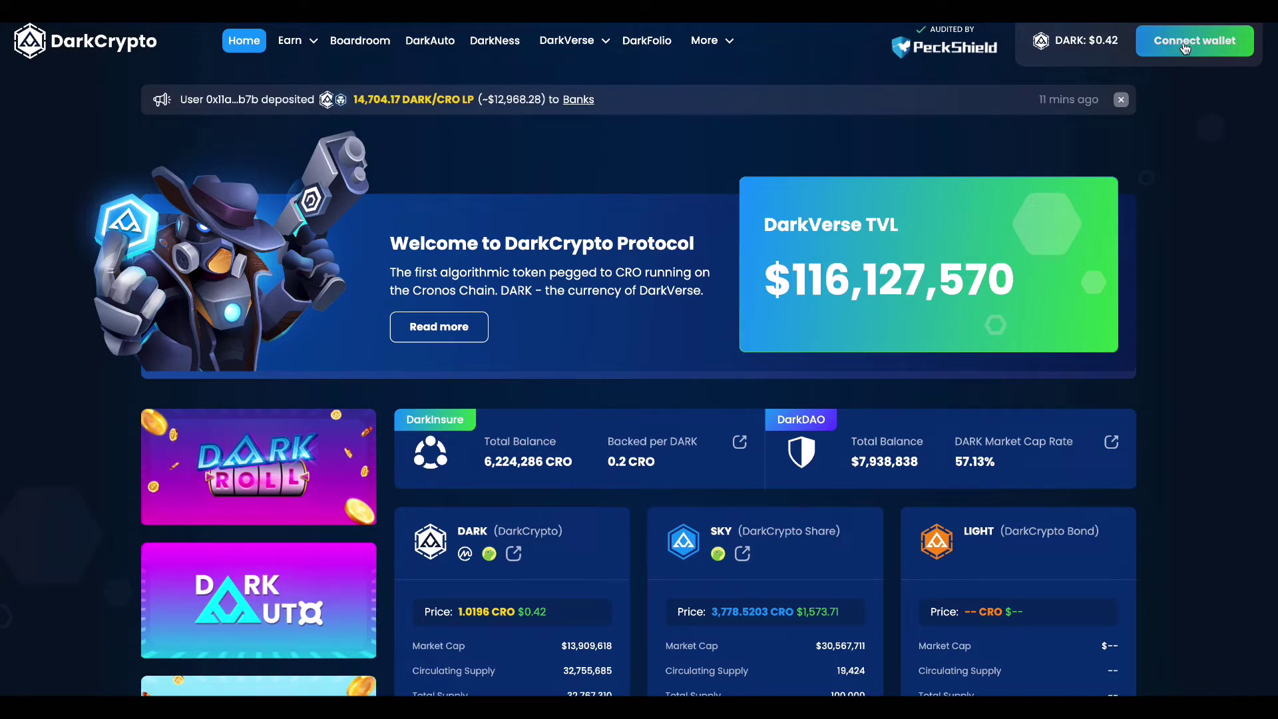
Bring up the list of wallet providers available for connecting to the DarkCrypto site.
left_click(1185, 49)
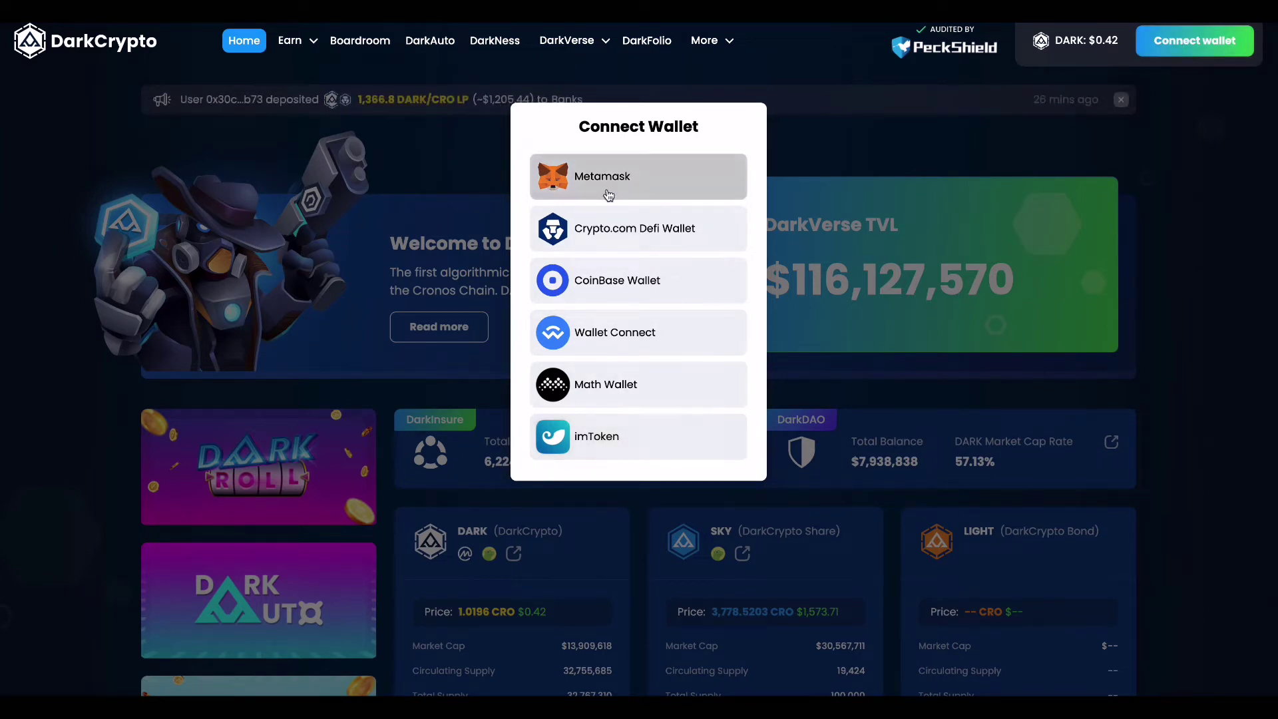
left_click(676, 335)
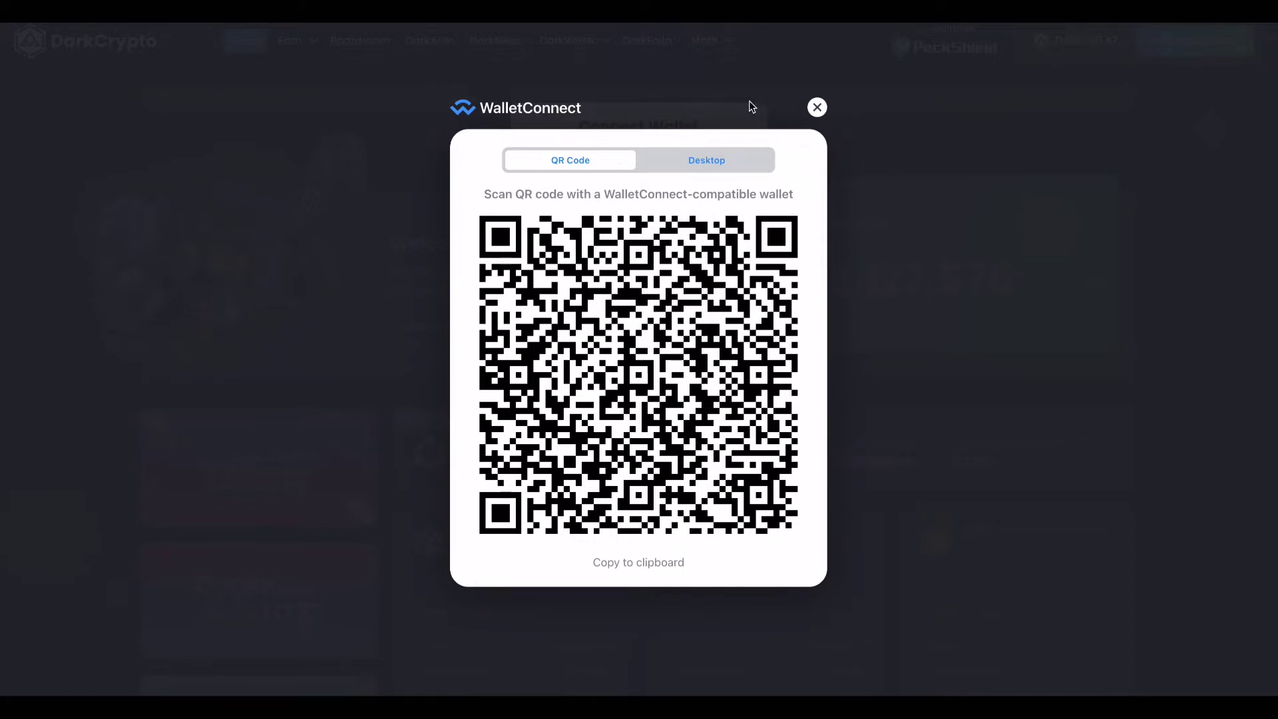
left_click(816, 109)
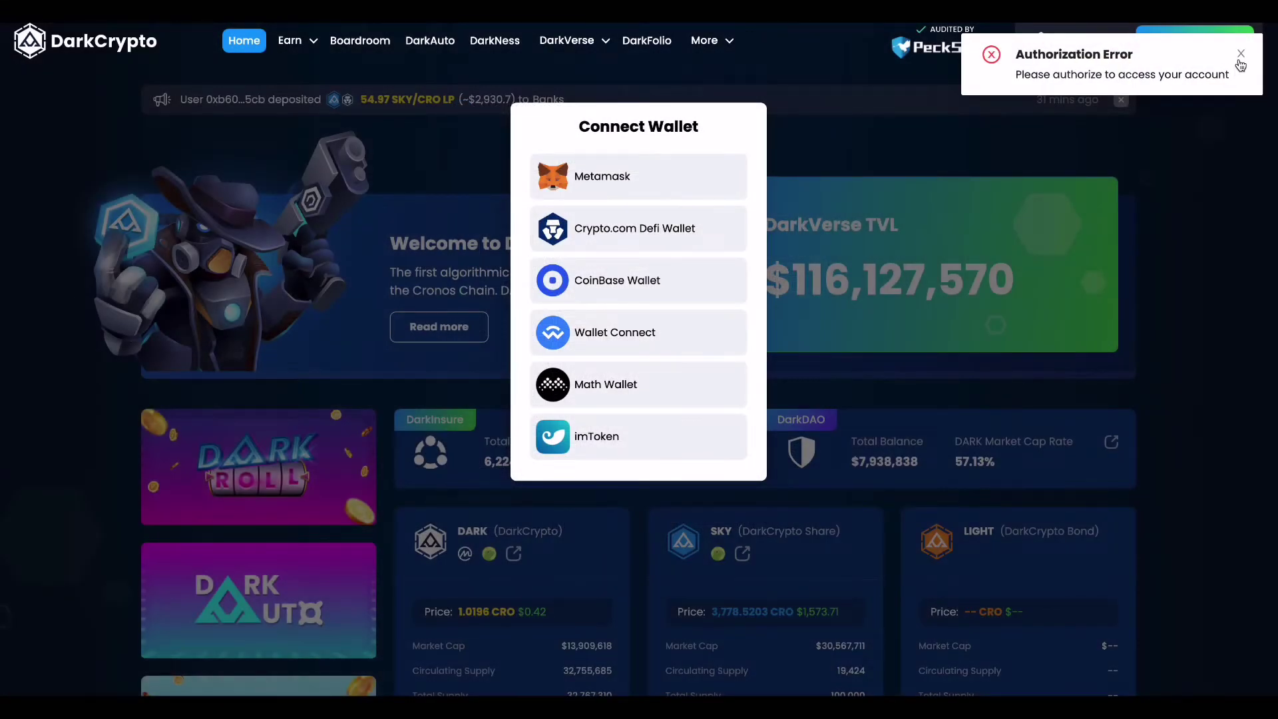
left_click(1240, 59)
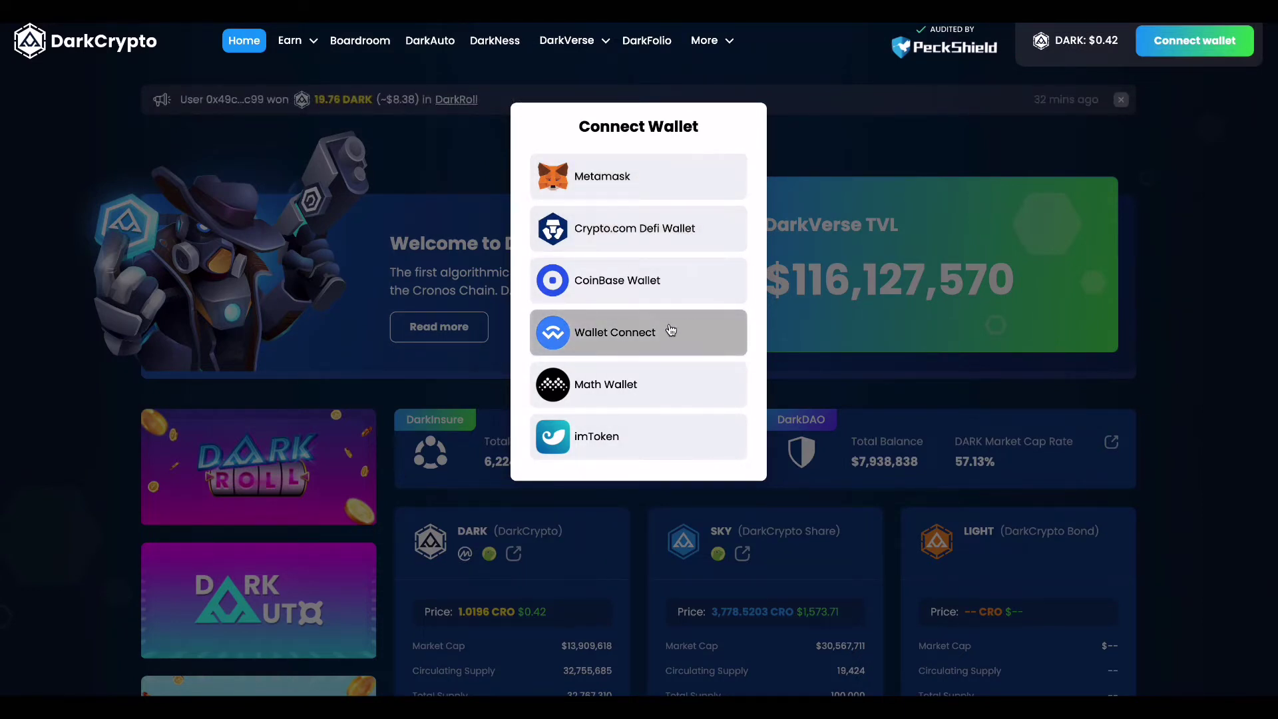
left_click(629, 339)
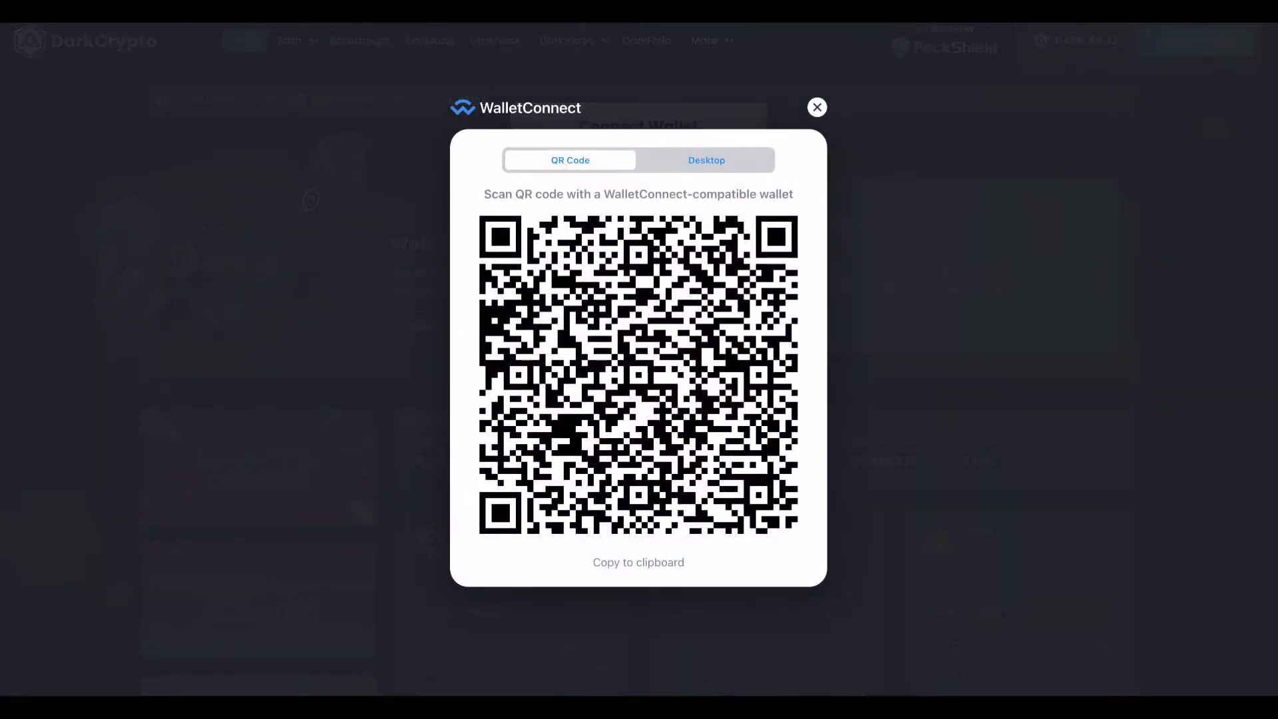
left_click(817, 108)
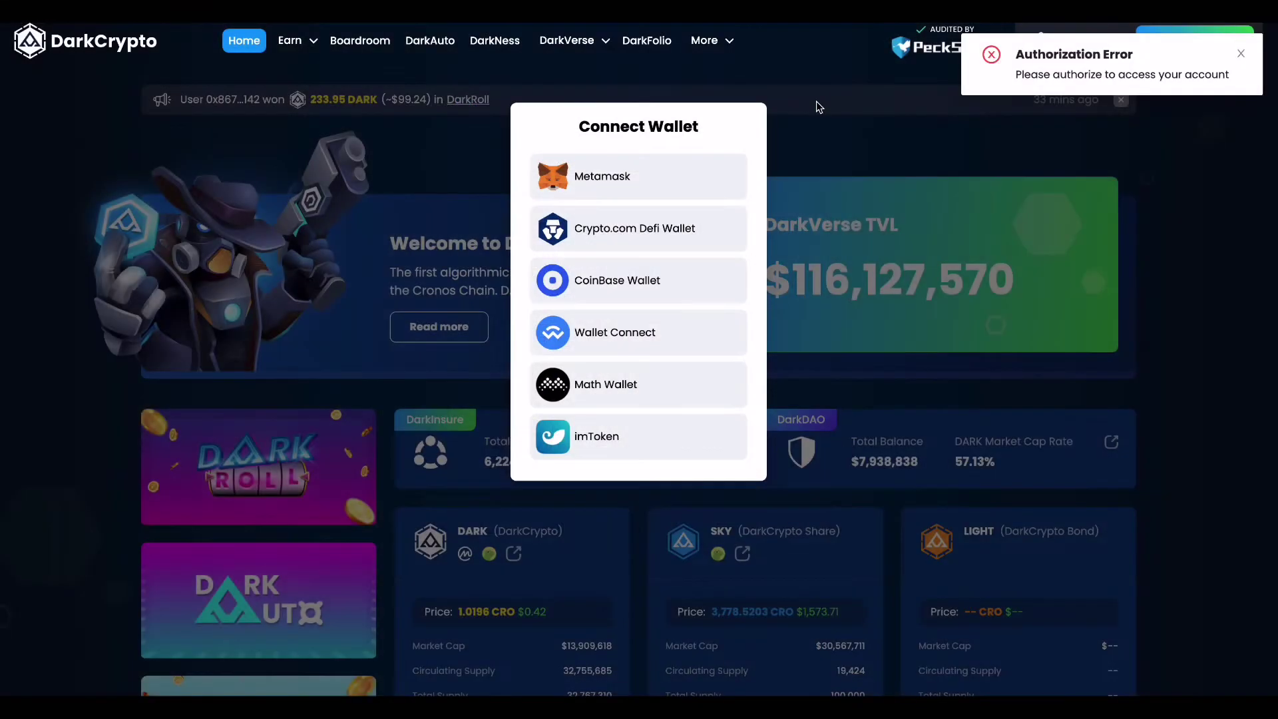
left_click(1241, 55)
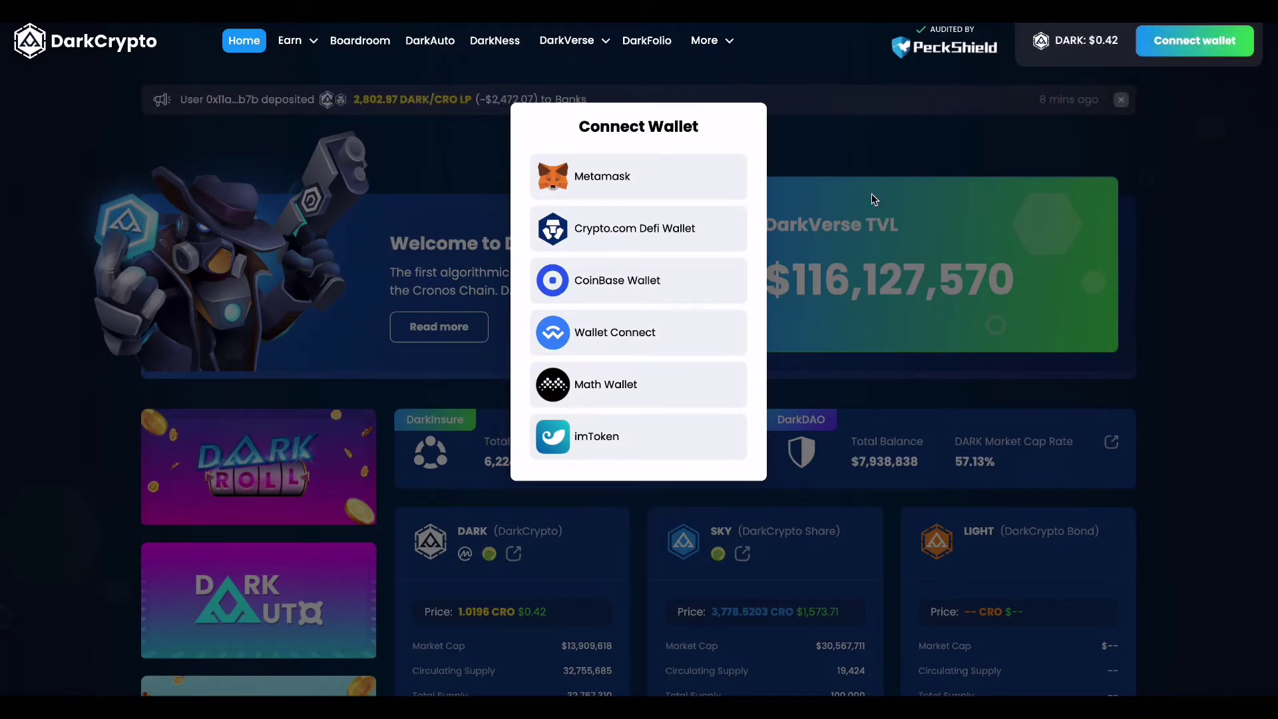
Connect the mobile wallet to the DarkCrypto site through Wallet Connect.
left_click(632, 334)
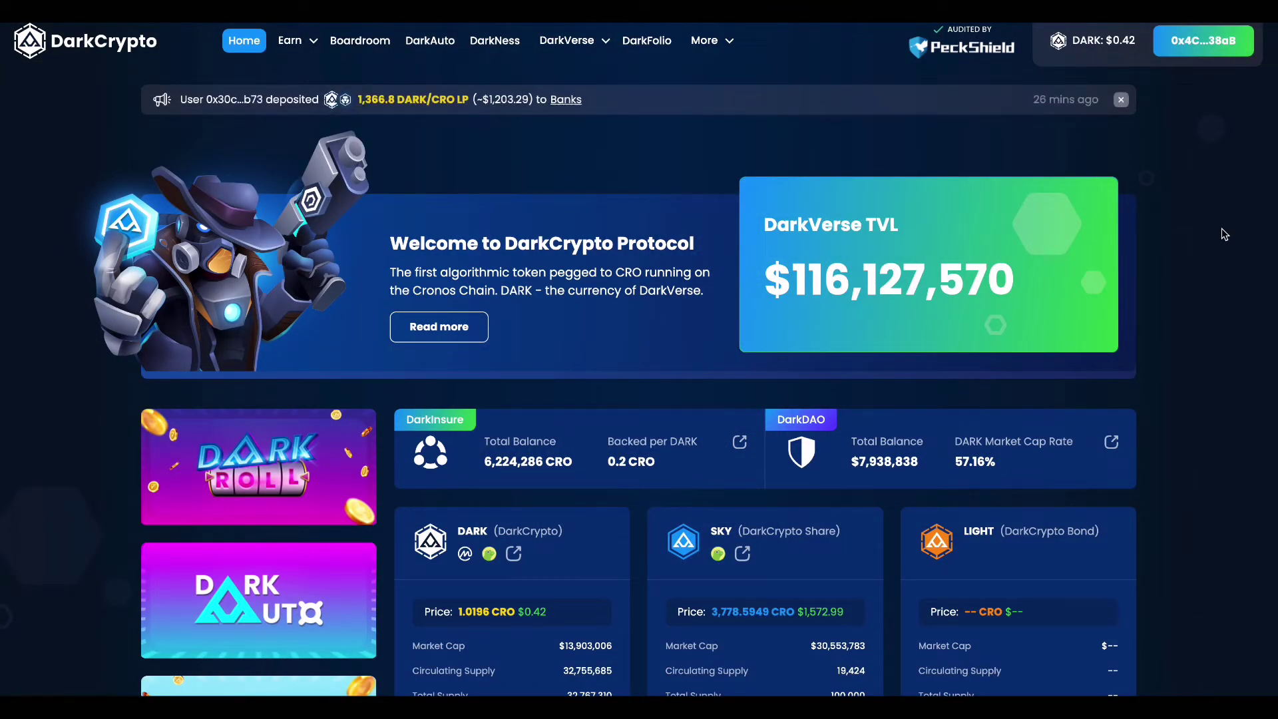
Look over the token and LP pool cards on the home page and open the DarkAuto vaults page.
scroll(1224, 233, "down", 2)
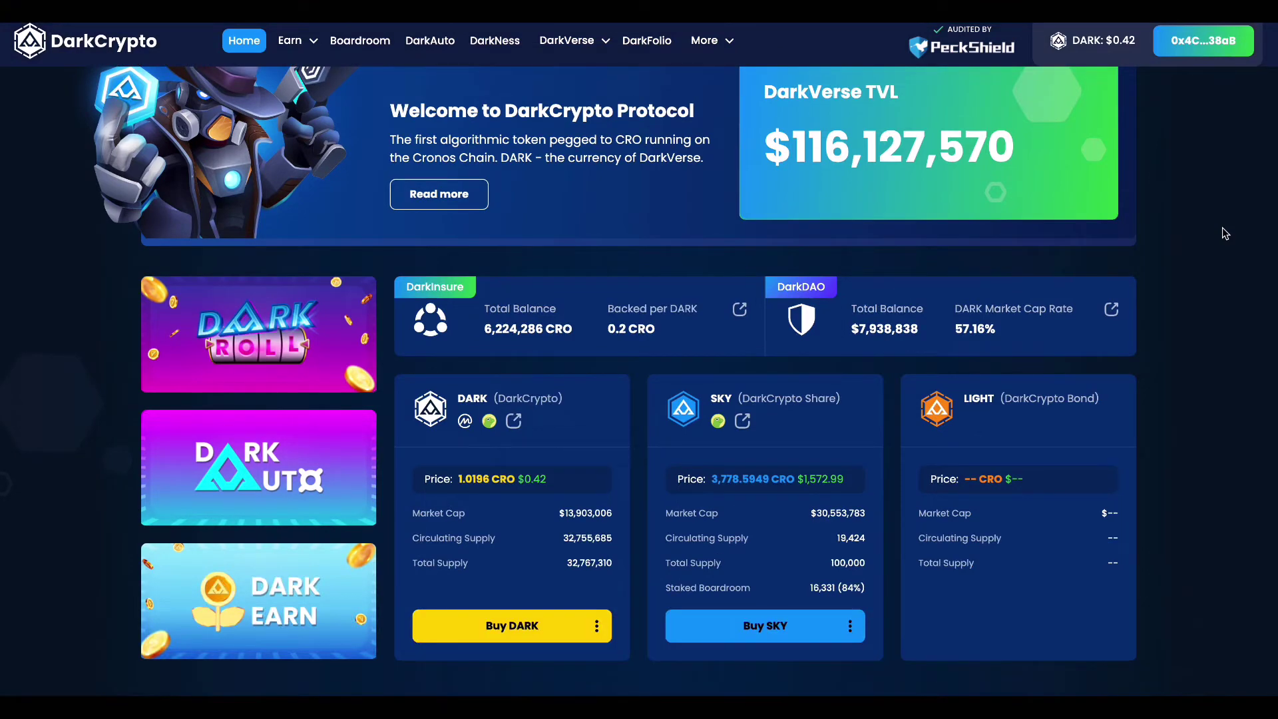
scroll(1224, 233, "up", 2)
scroll(1224, 233, "down", 2)
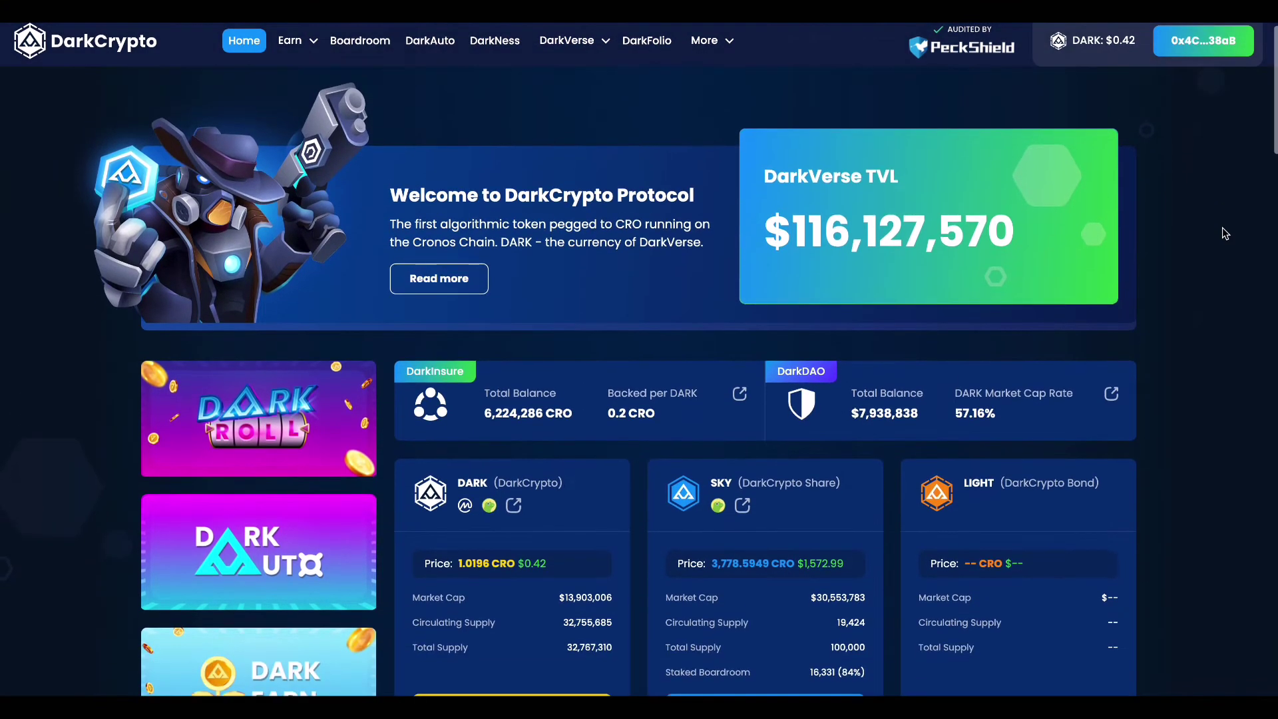
scroll(1225, 234, "down", 1)
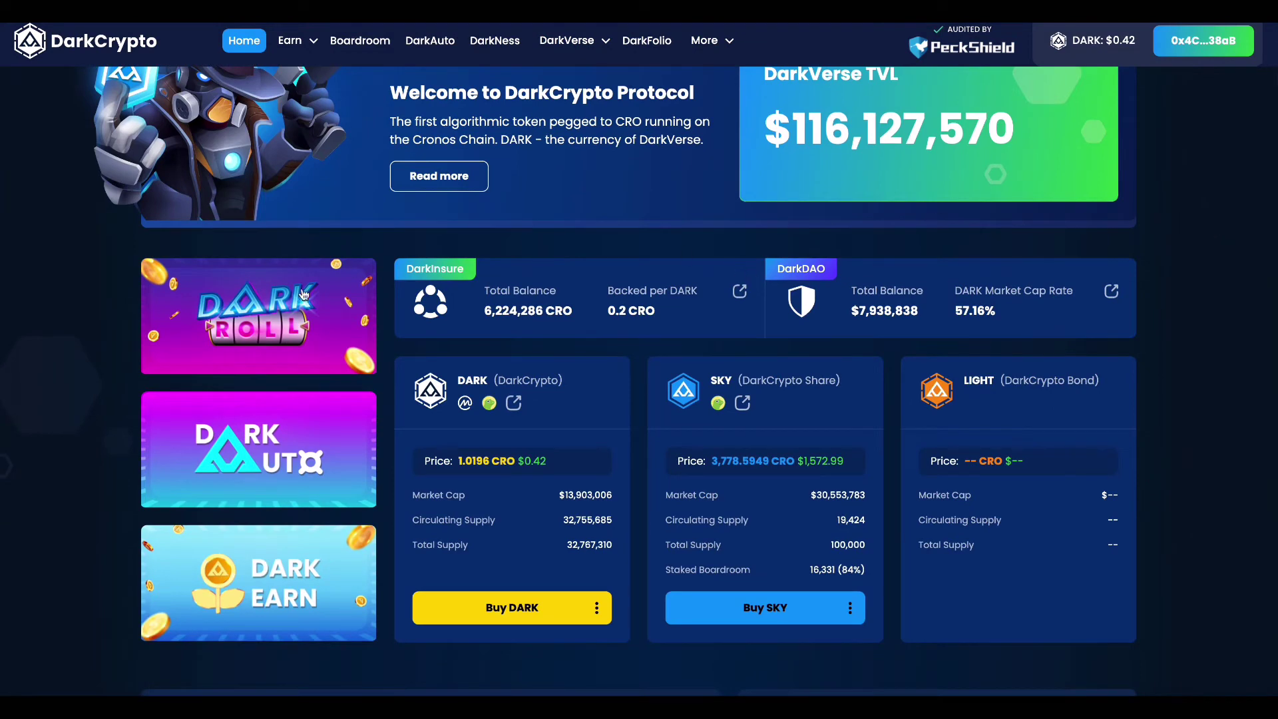
scroll(700, 474, "down", 3)
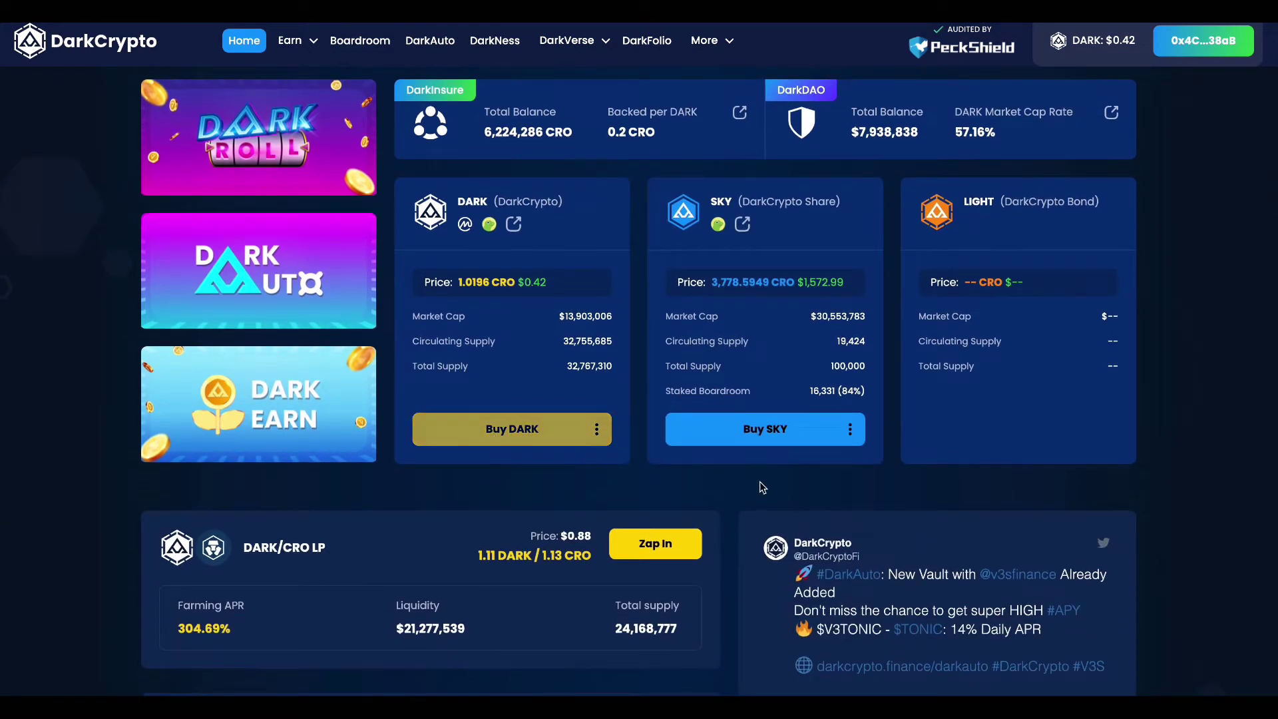
scroll(284, 312, "down", 4)
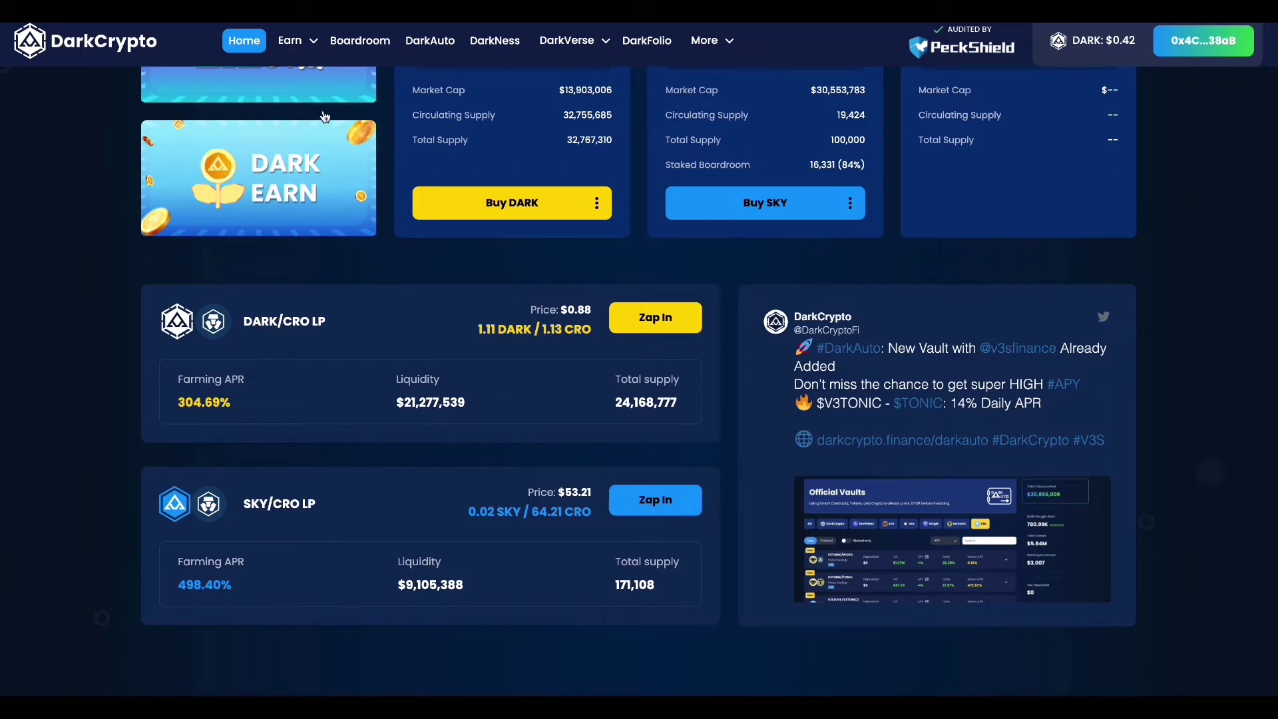
left_click(290, 40)
left_click(433, 43)
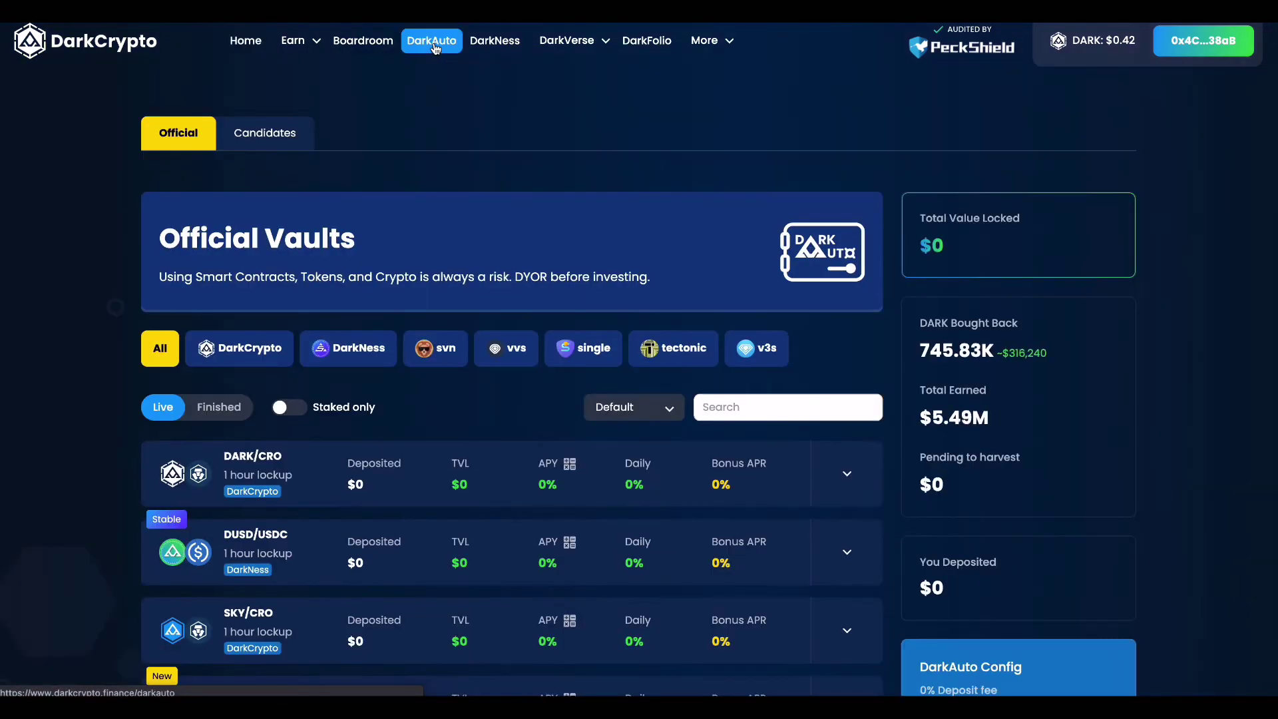
Browse the list of official vaults and expand the DARK/CRO vault's deposit details.
scroll(476, 384, "down", 5)
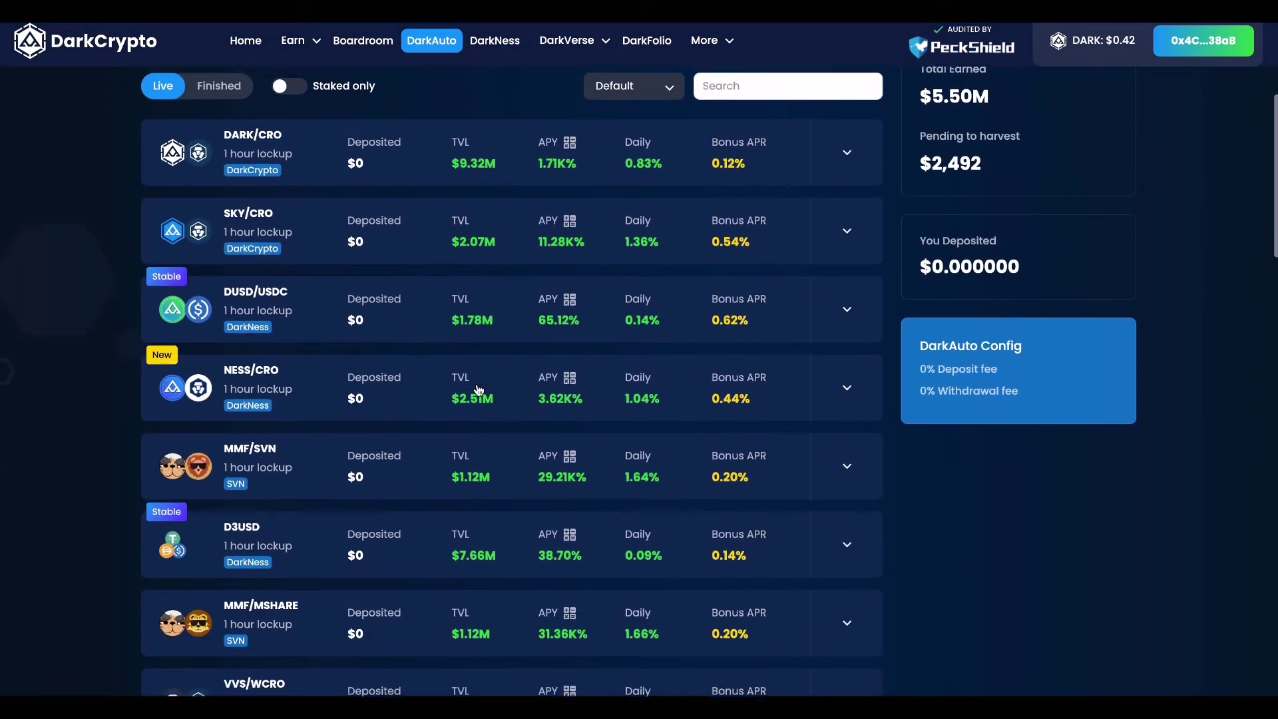
scroll(476, 389, "down", 3)
scroll(476, 390, "up", 4)
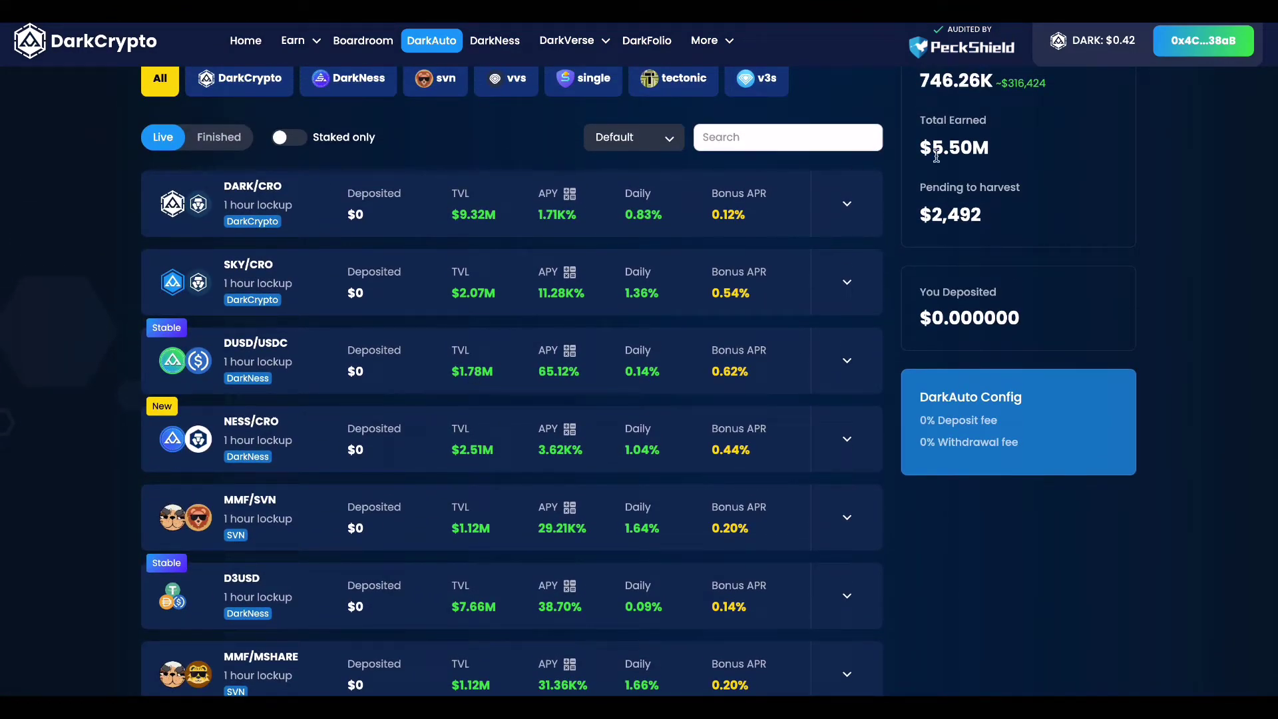
left_click(850, 210)
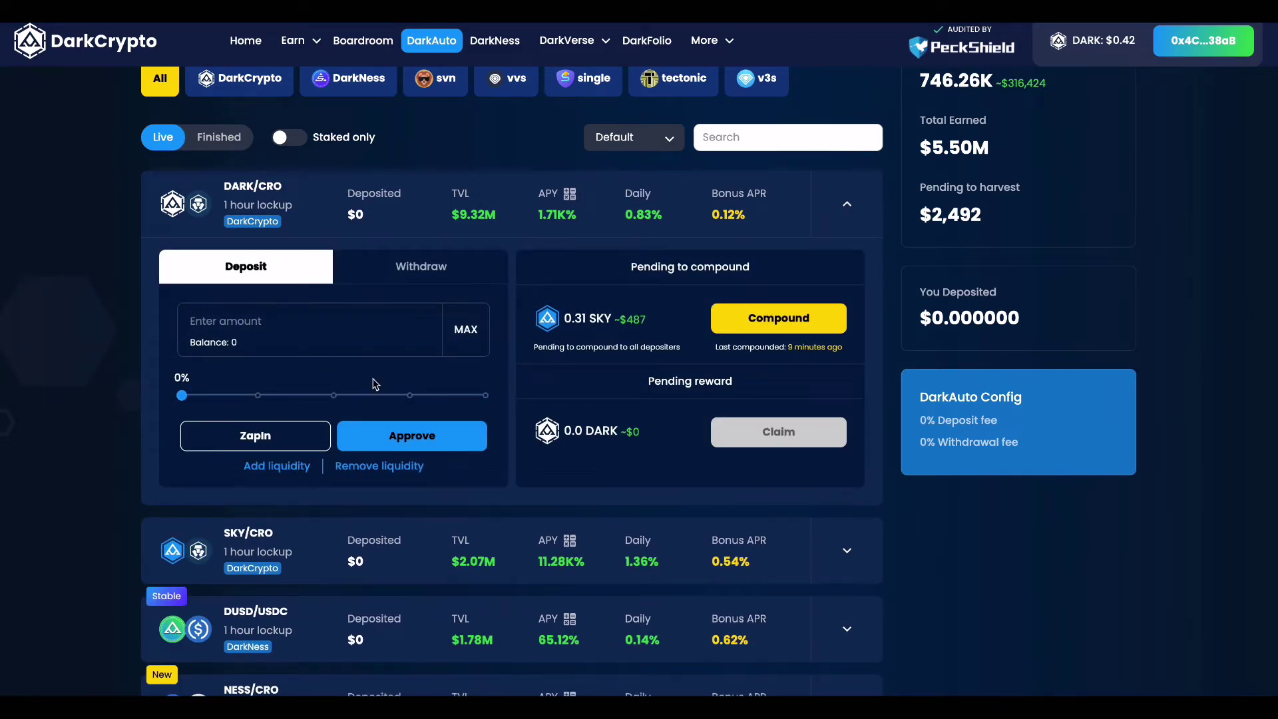
Examine the deposit and reward details of the SKY/CRO, DUSD/USDC, NESS/CRO and MMF/SVN vaults one after another.
scroll(876, 450, "down", 3)
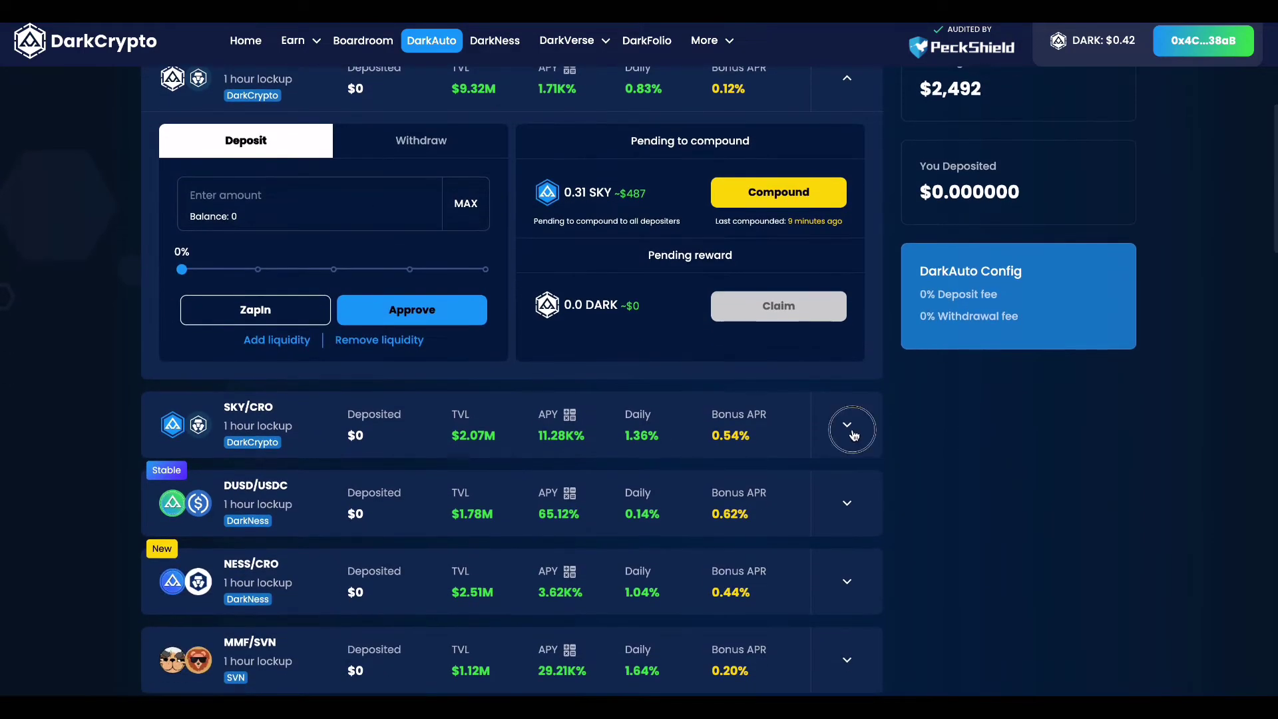
left_click(848, 426)
scroll(856, 434, "down", 1)
left_click(848, 446)
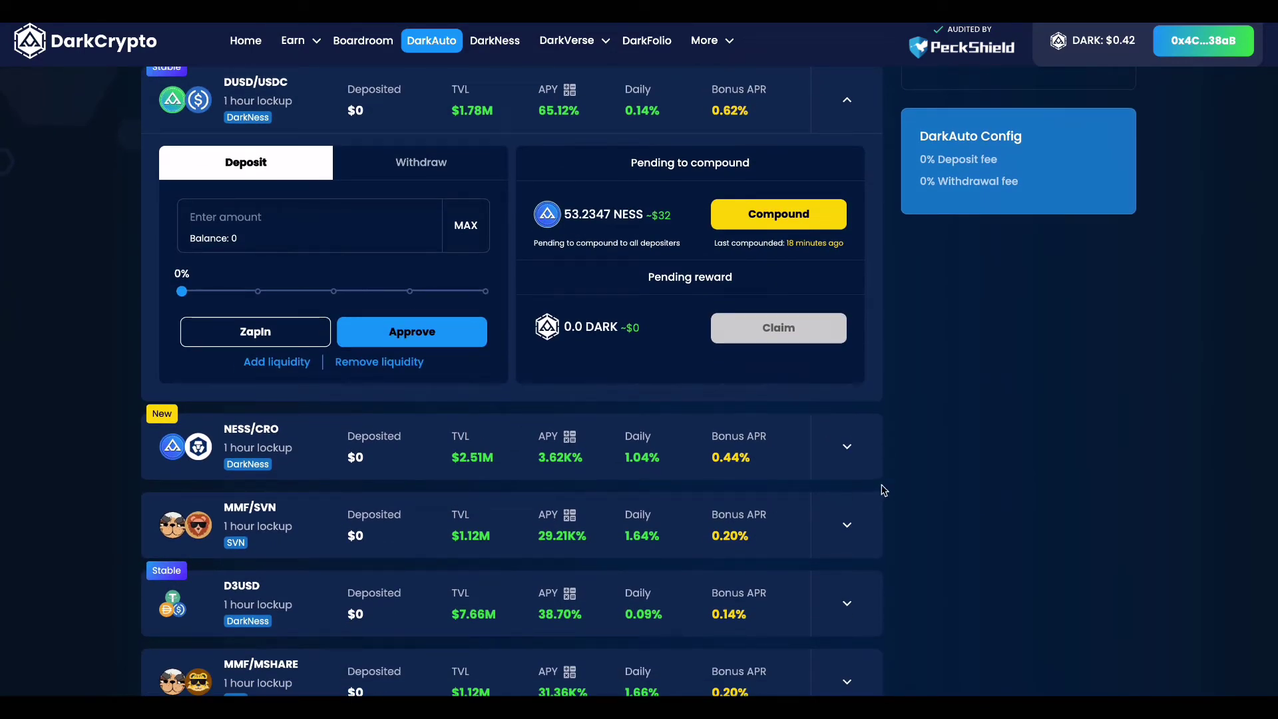
left_click(845, 459)
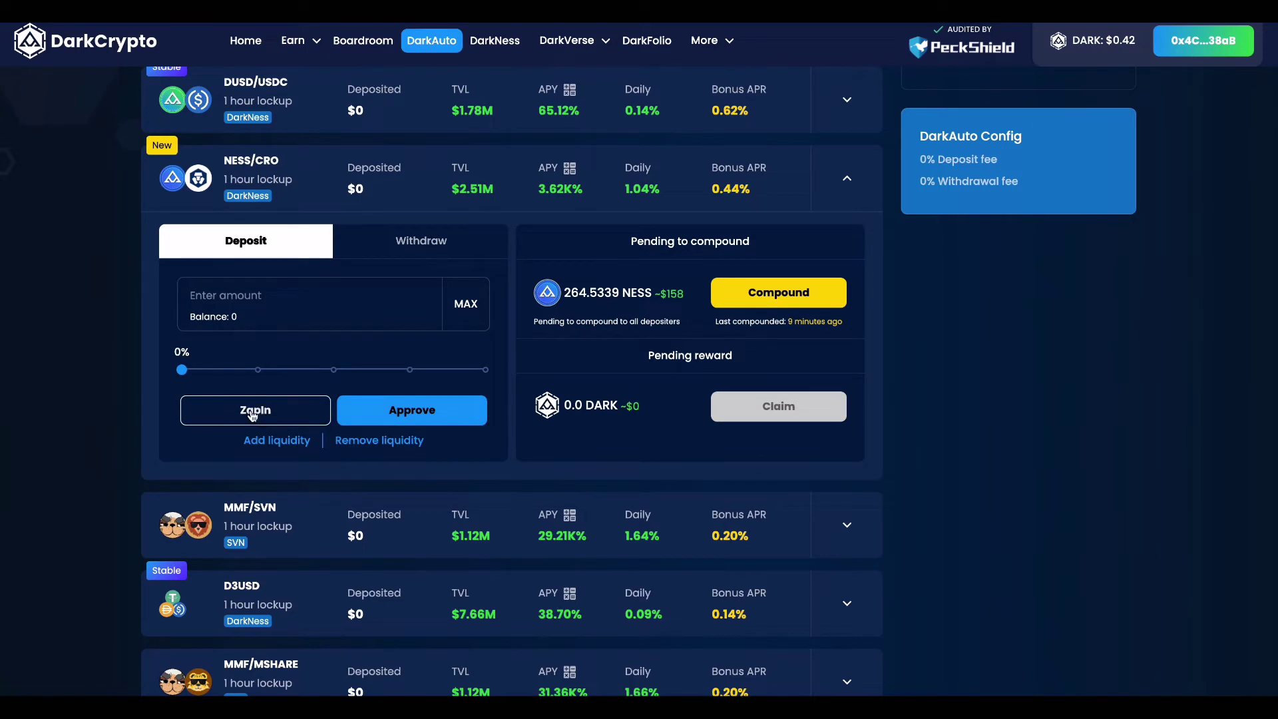
left_click(852, 526)
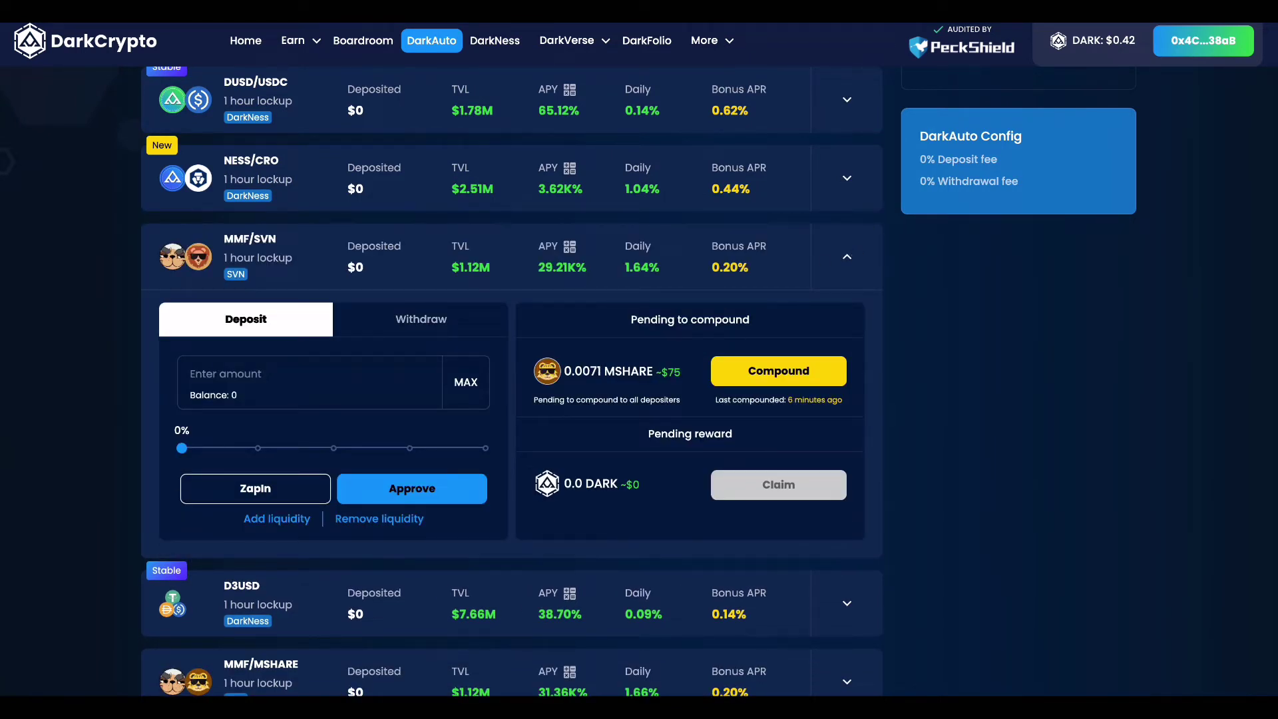
scroll(299, 491, "down", 3)
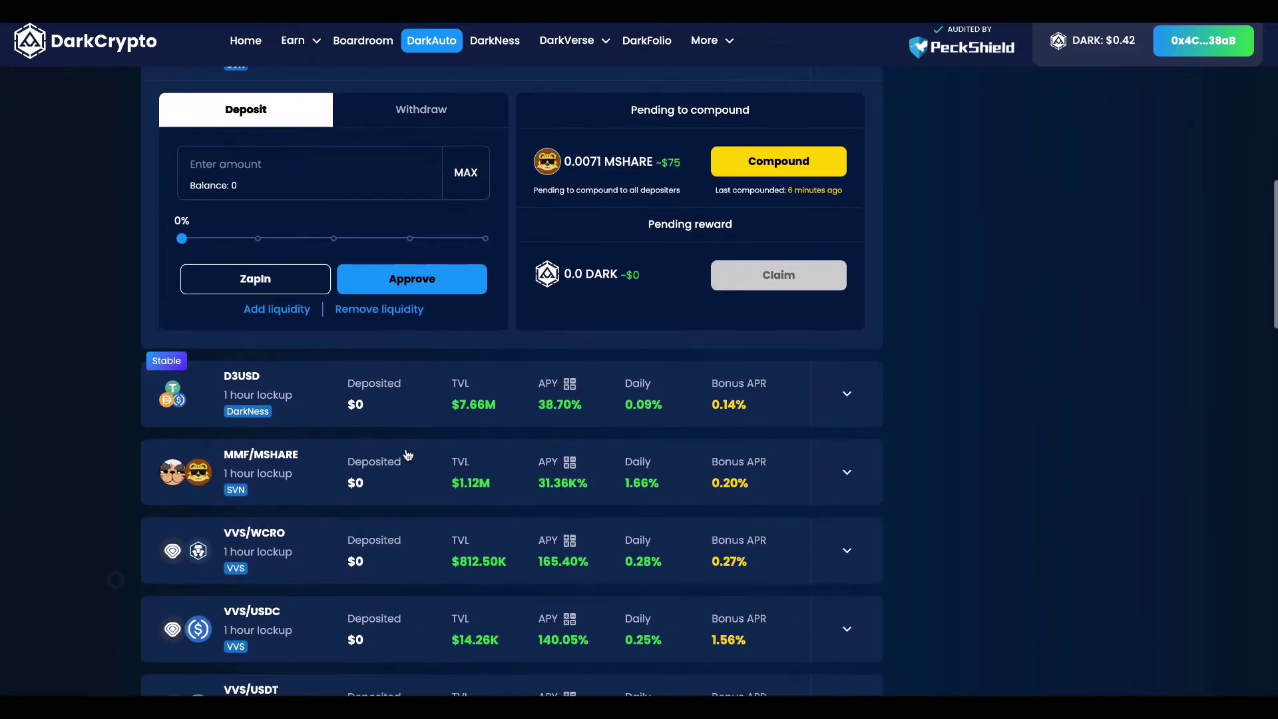
Go back to the NESS/CRO vault and expand its deposit details.
scroll(408, 457, "up", 3)
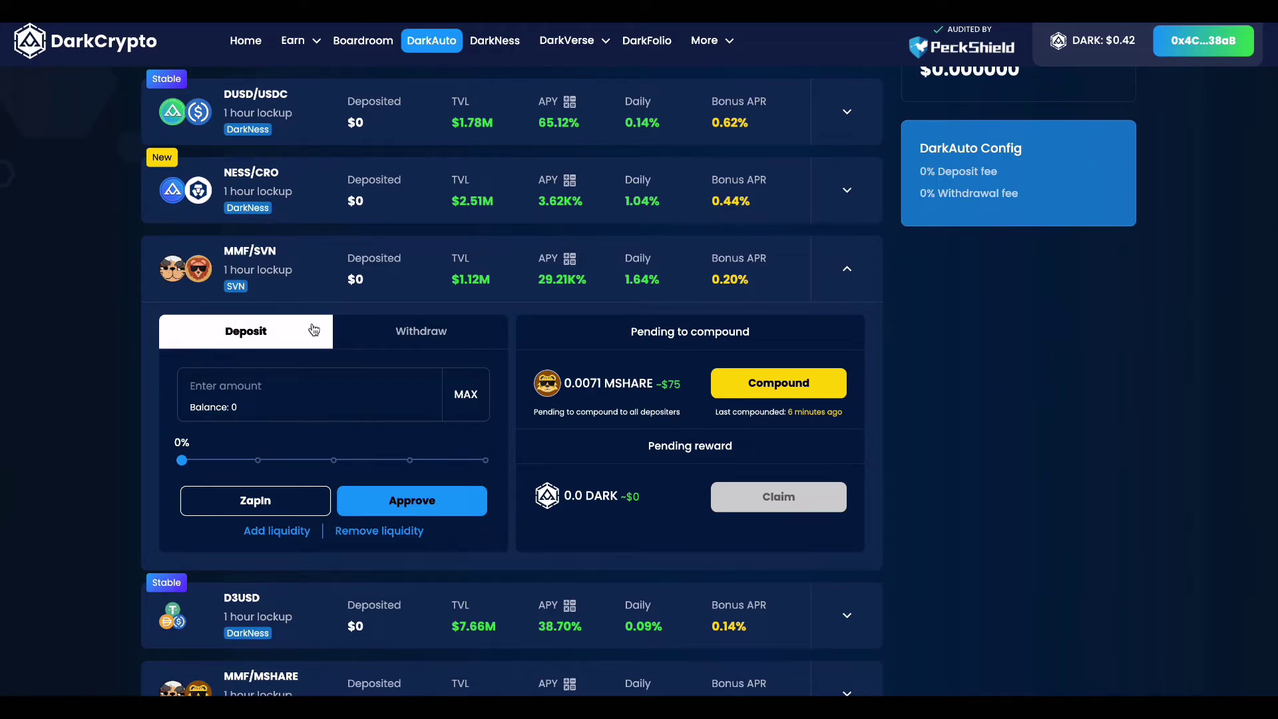
scroll(313, 330, "up", 1)
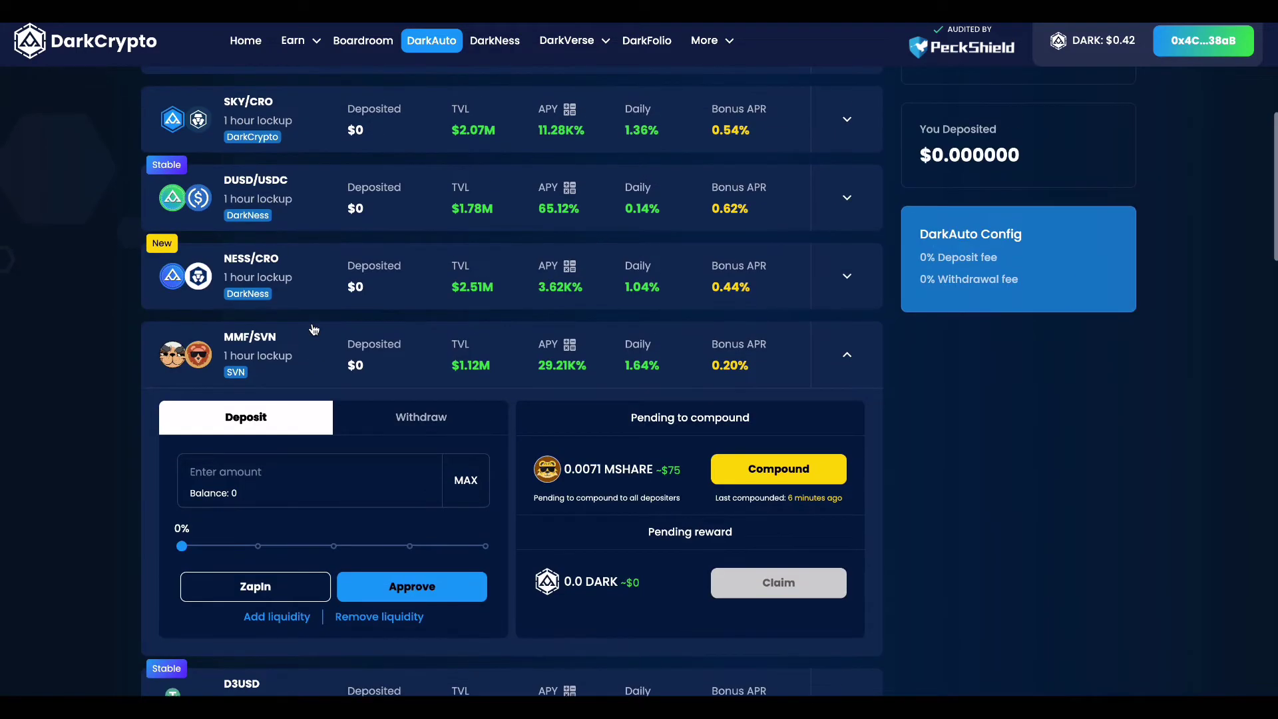
left_click(843, 279)
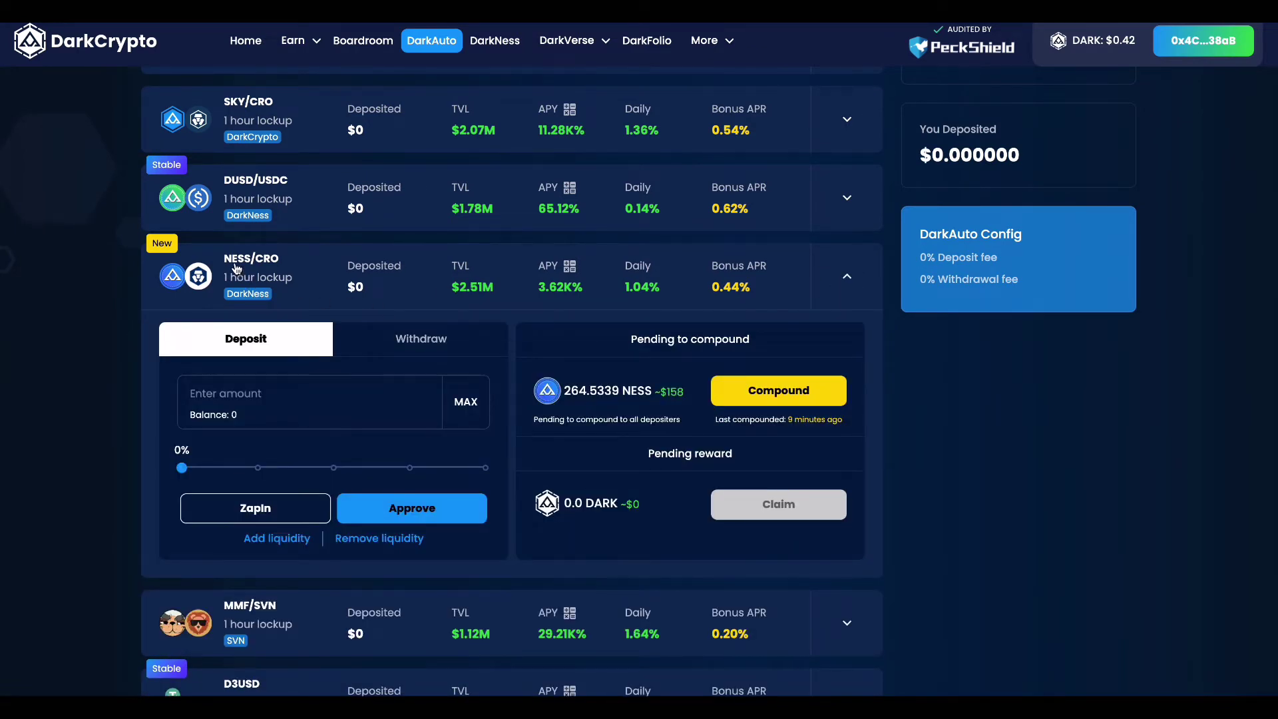
Collapse the NESS/CRO vault and examine the MMF/MSHARE vault's deposit details and its zap-in options.
left_click(848, 281)
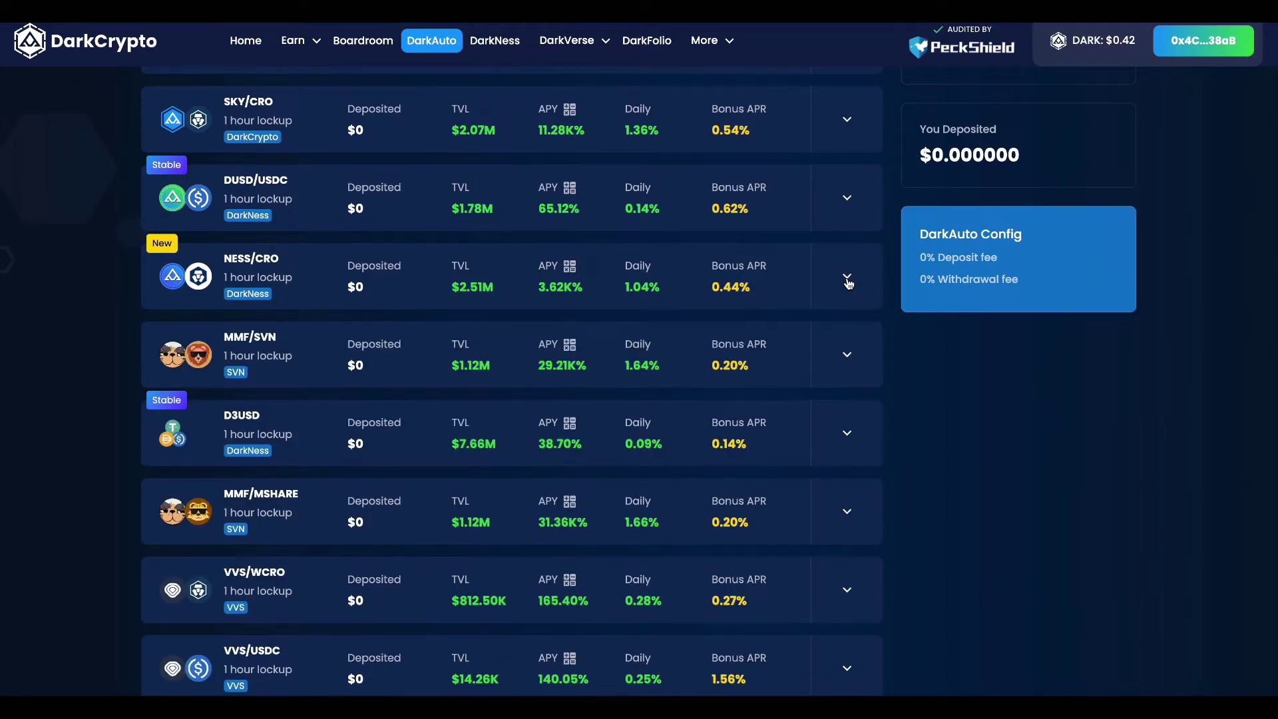
scroll(848, 282, "down", 1)
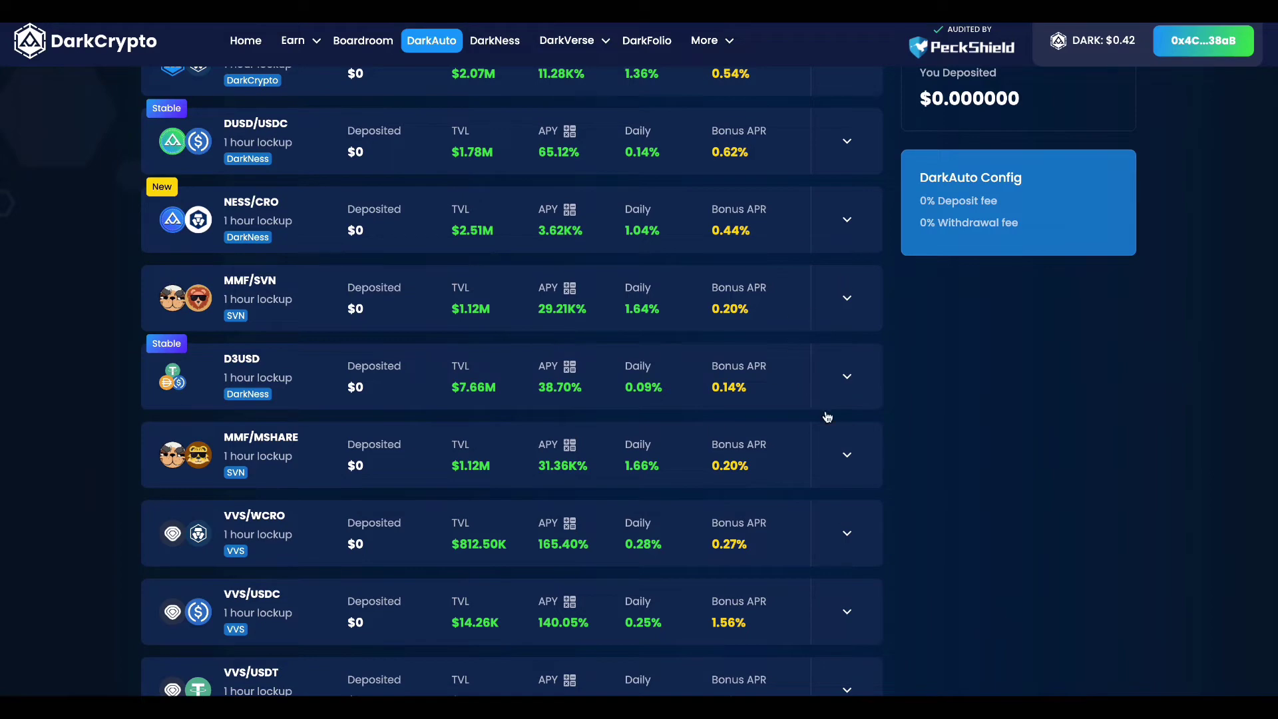
left_click(846, 453)
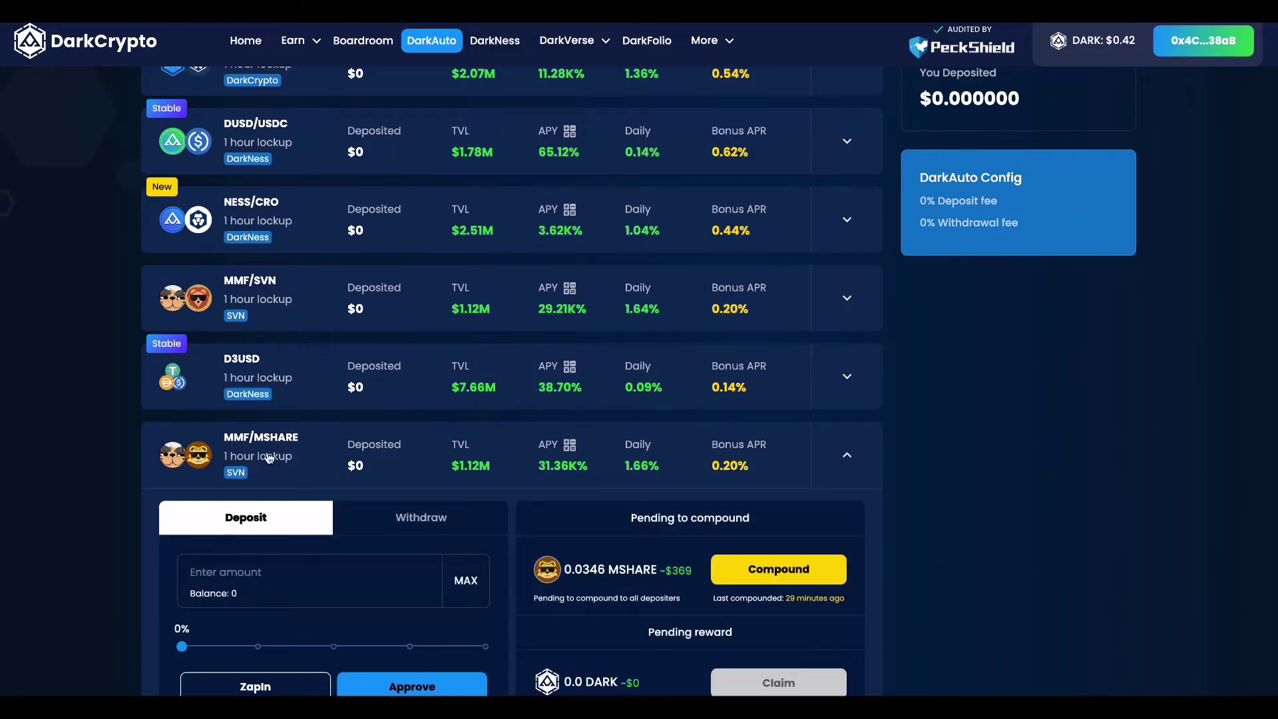
scroll(340, 557, "down", 3)
left_click(256, 527)
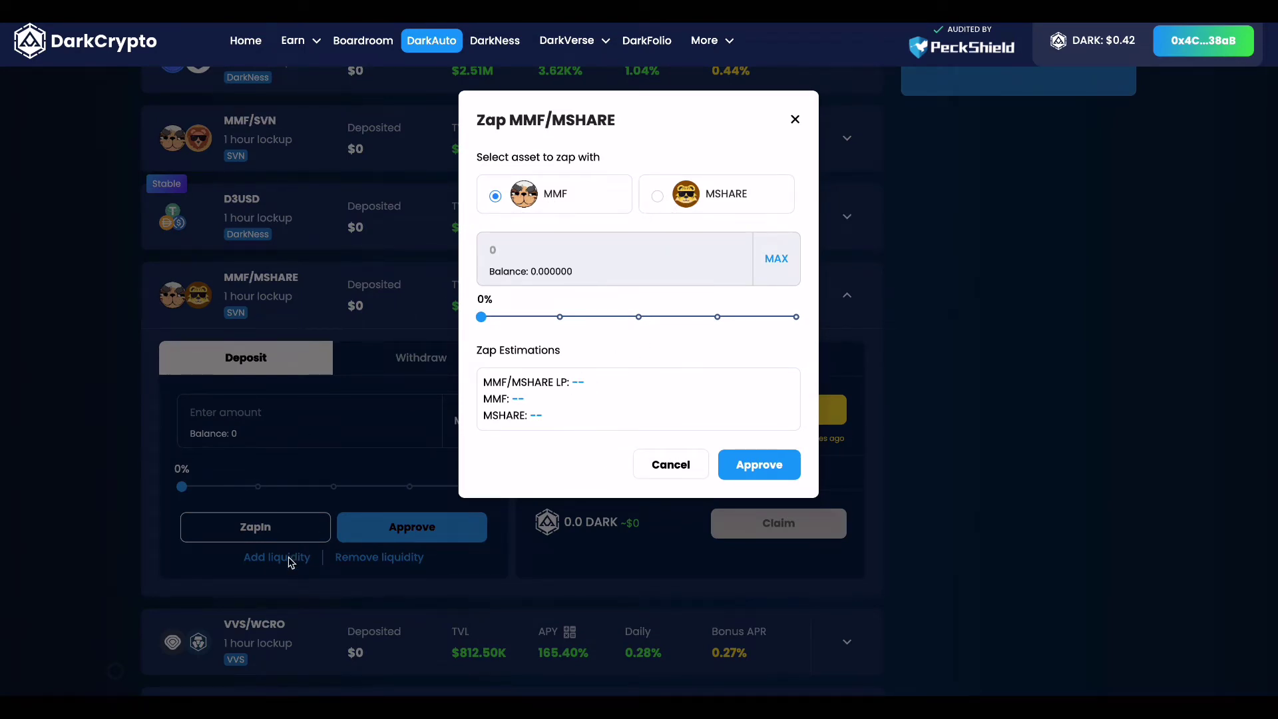
left_click(796, 119)
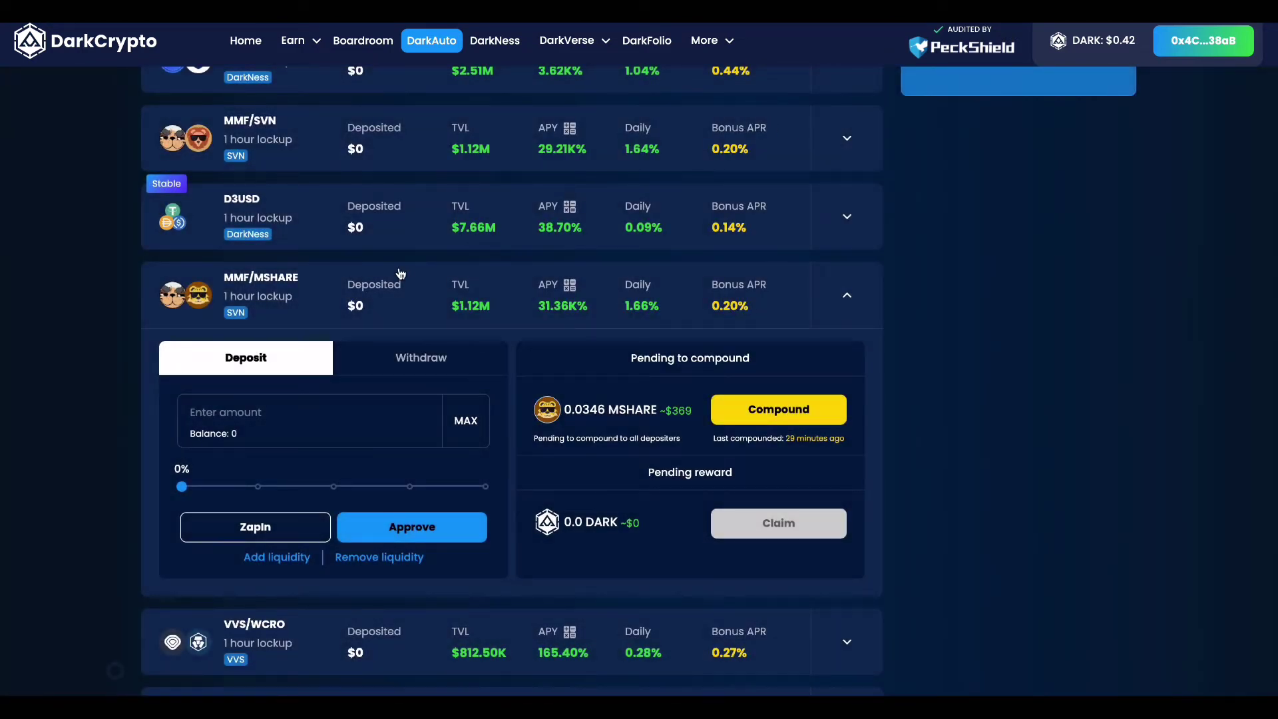
Open the zap-in form of the SKY/CRO vault and select CRO as the asset to zap with.
scroll(400, 274, "up", 6)
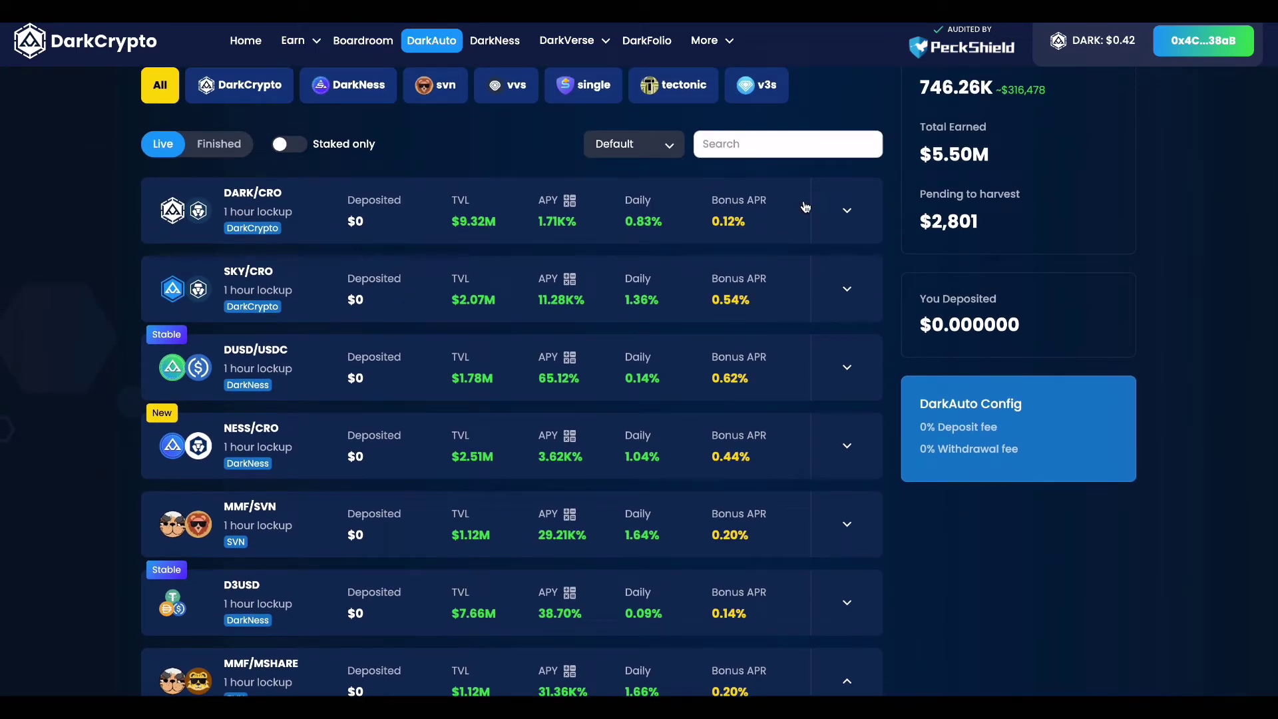
left_click(846, 289)
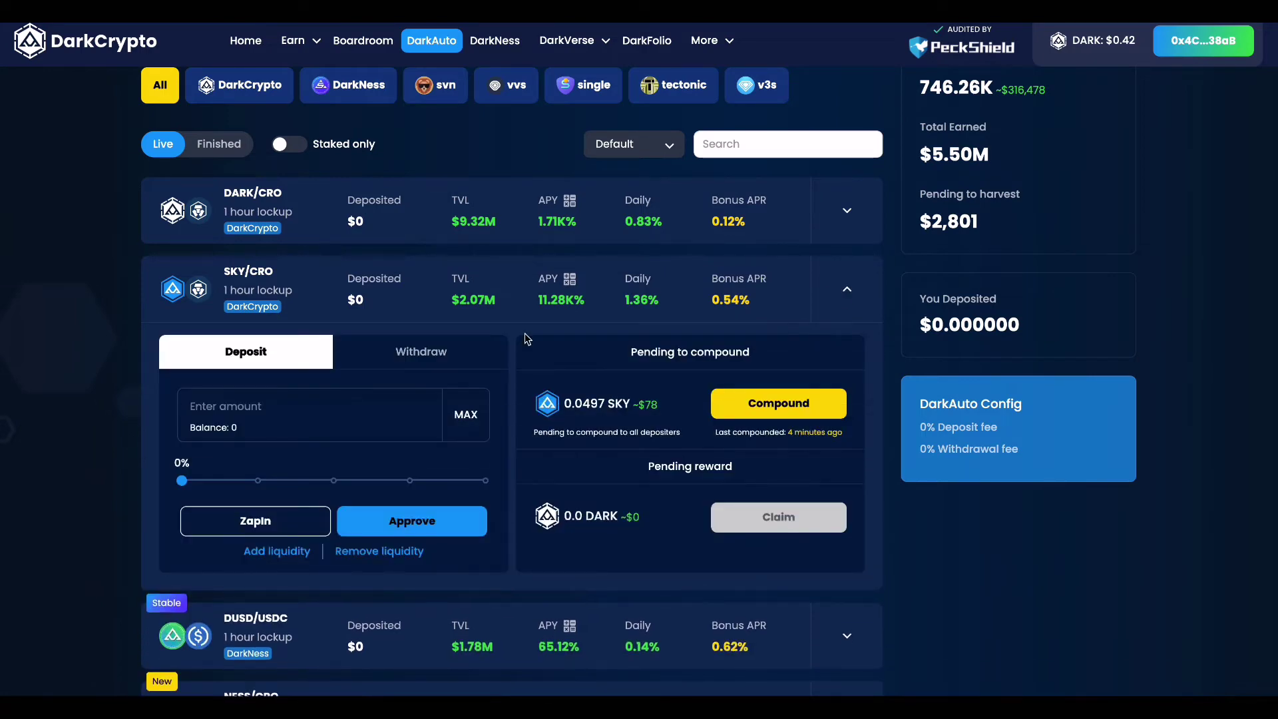
scroll(524, 334, "down", 1)
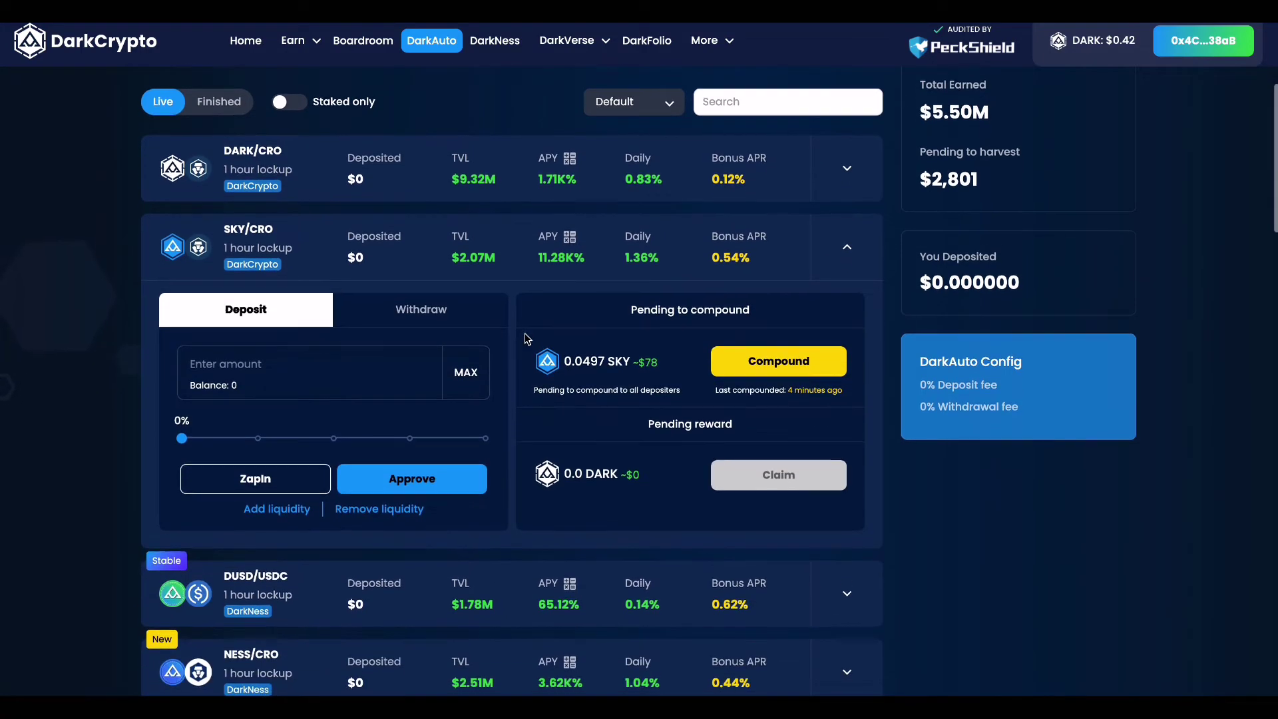
left_click(234, 488)
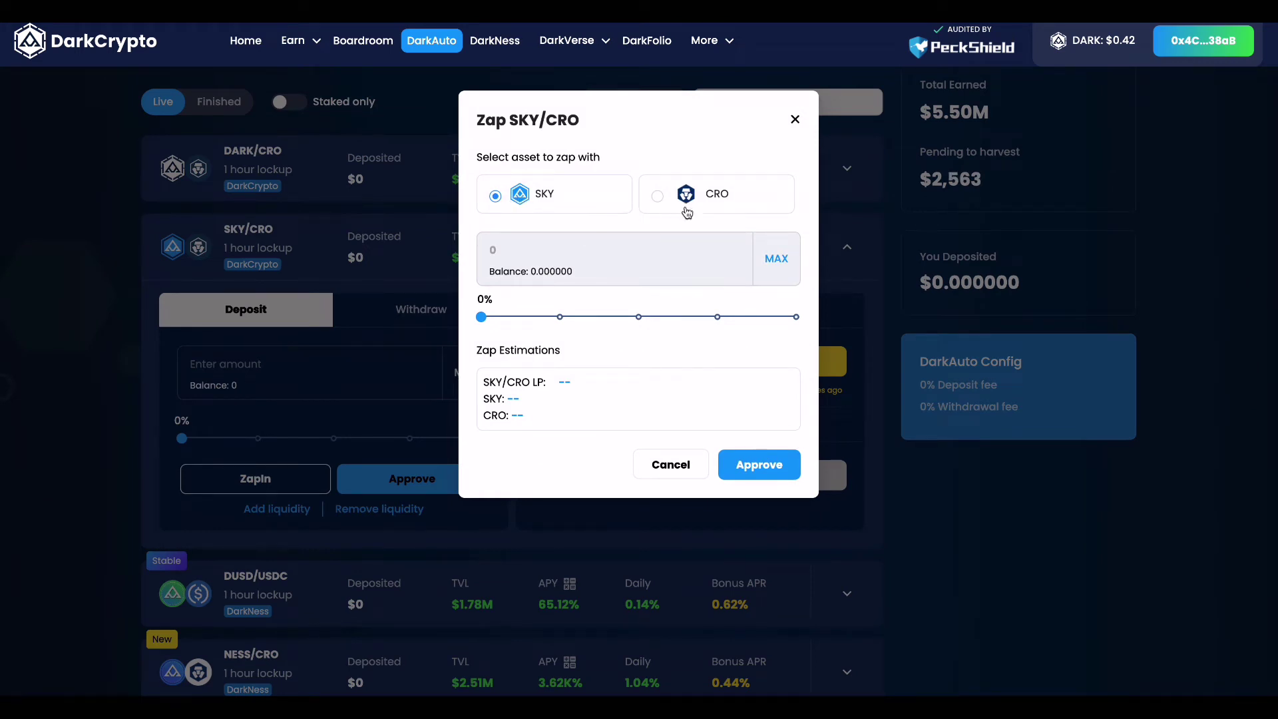
left_click(654, 198)
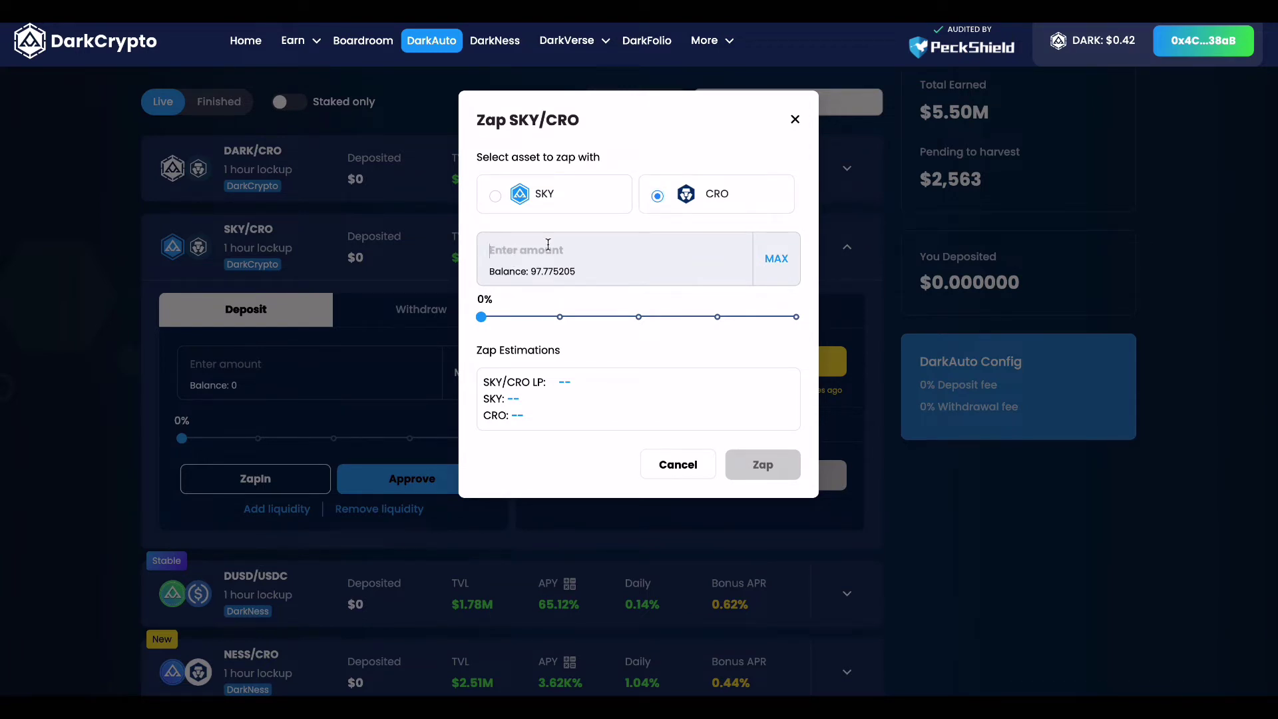
Zap 10 CRO into SKY/CRO LP and close the zap result.
mouse_move(481, 318)
left_mouse_down()
mouse_move(816, 345)
mouse_move(514, 344)
mouse_move(479, 329)
left_mouse_up()
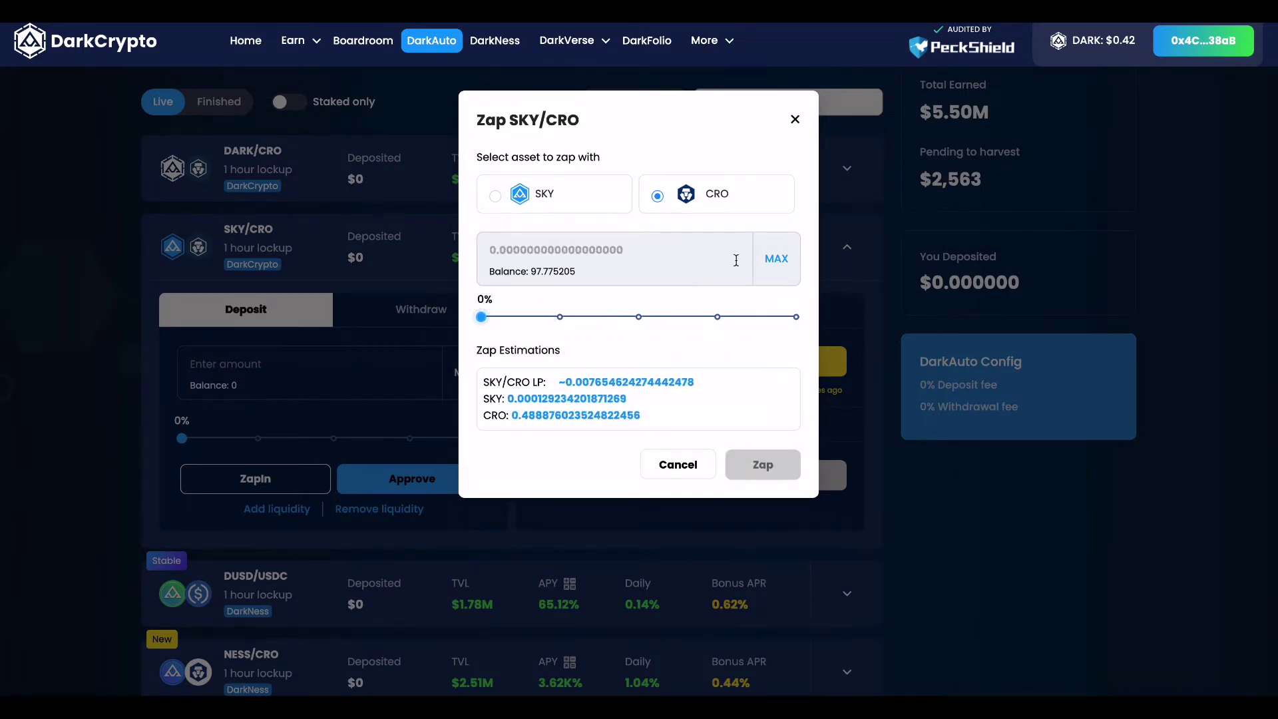
left_click(776, 256)
left_click_drag(607, 257, 490, 257)
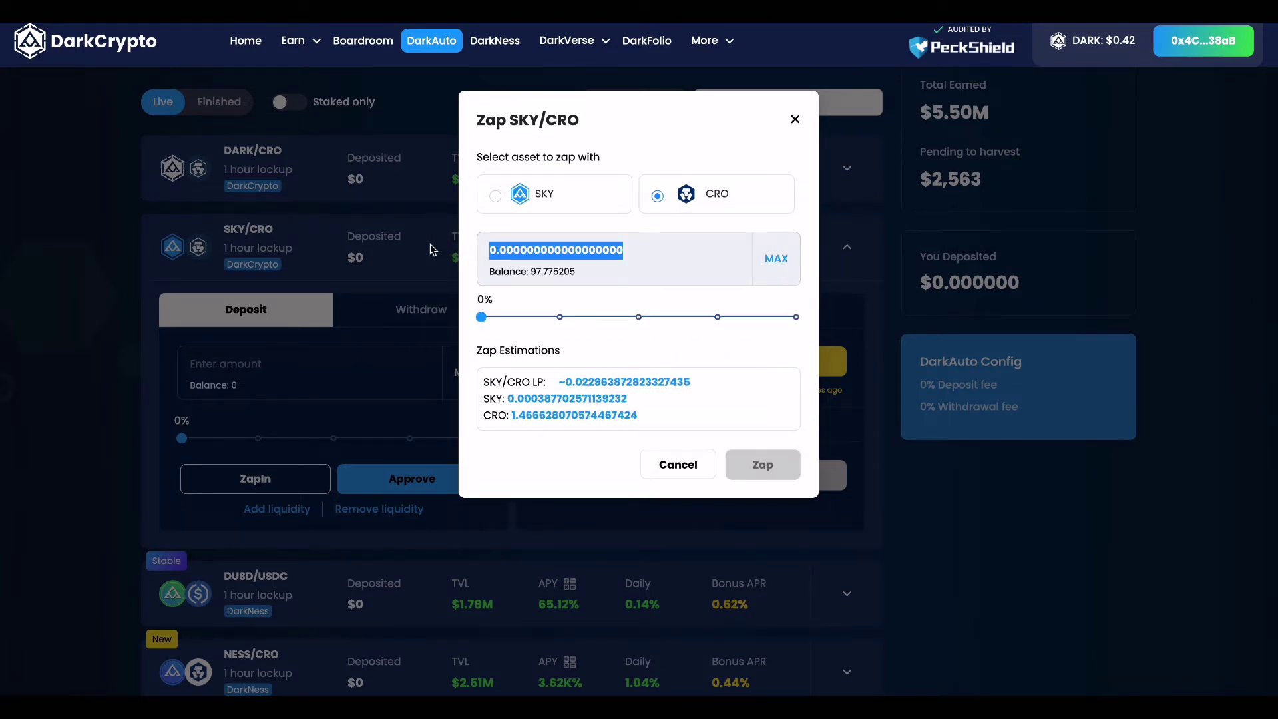
type("10")
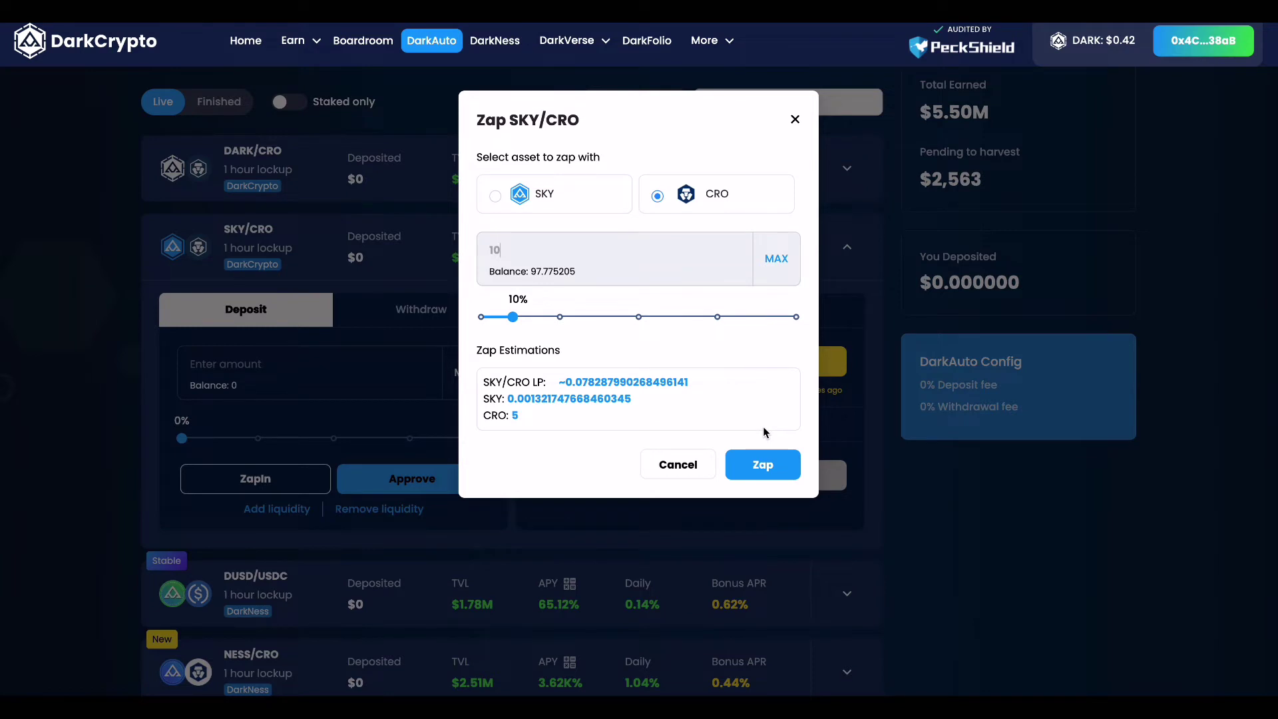
left_click(769, 468)
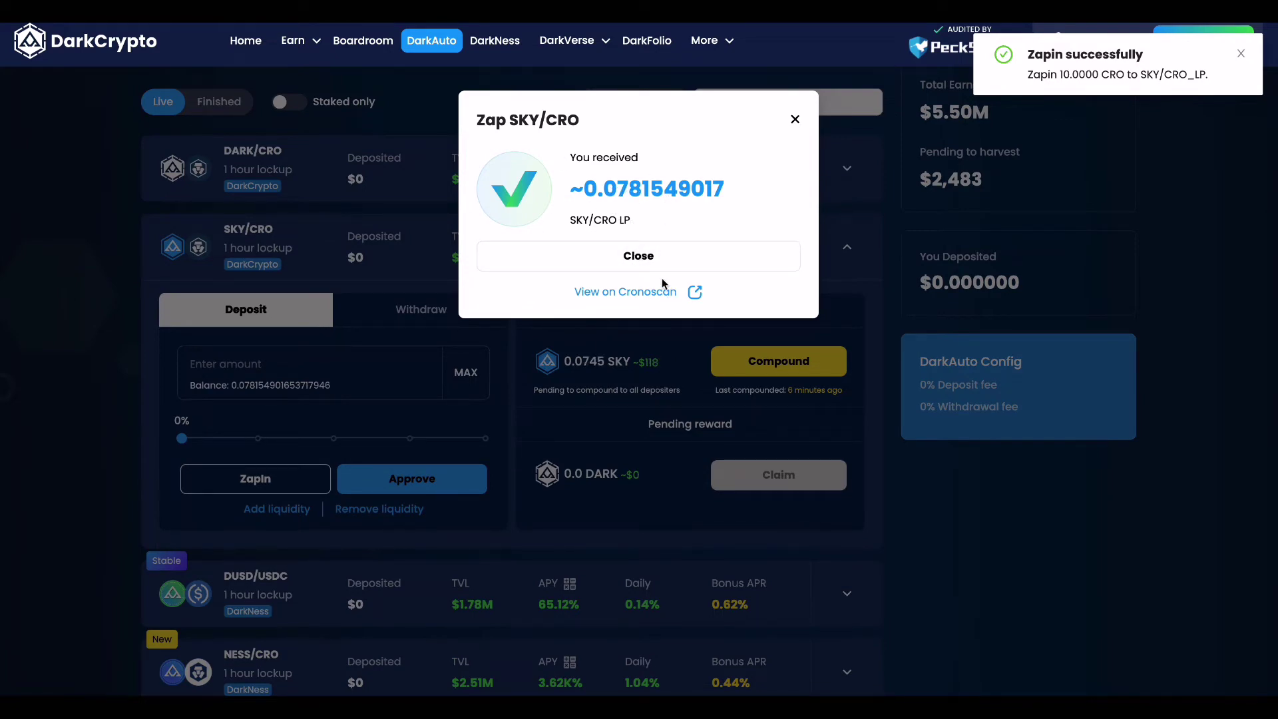
left_click(640, 256)
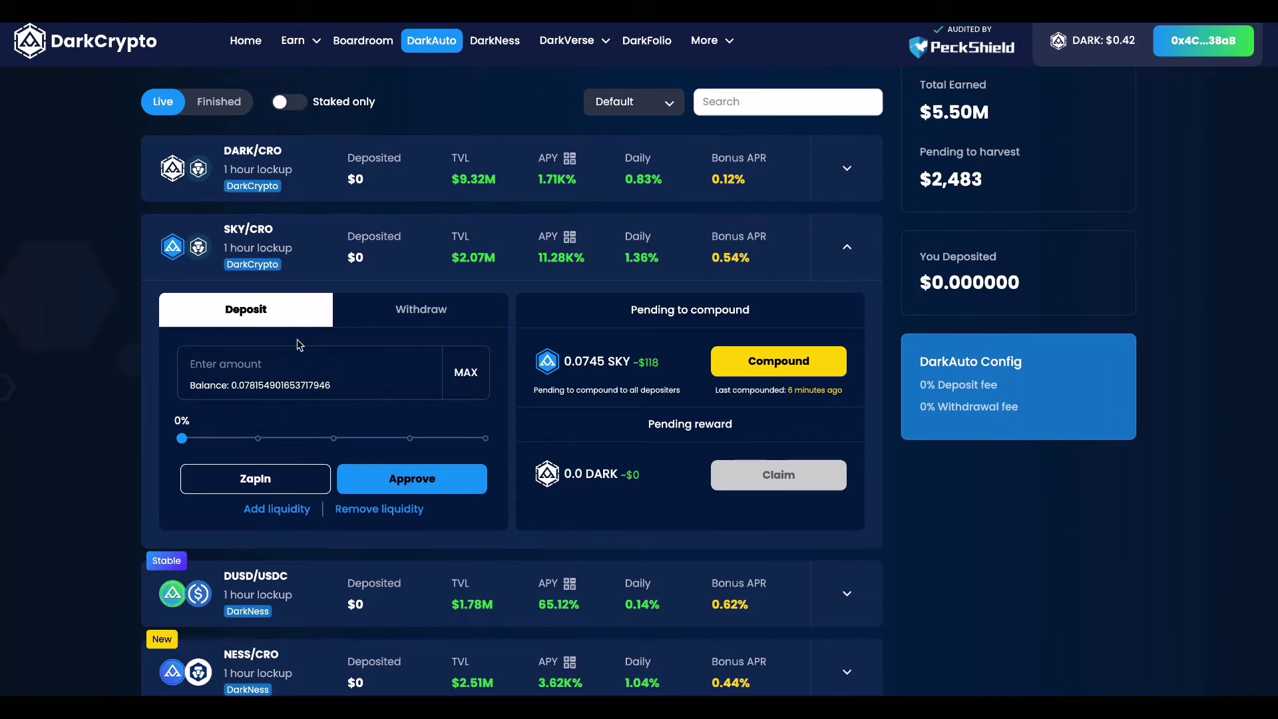
Approve the SKY/CRO vault and deposit the full LP balance, accepting the 1-hour lockup.
left_click(405, 491)
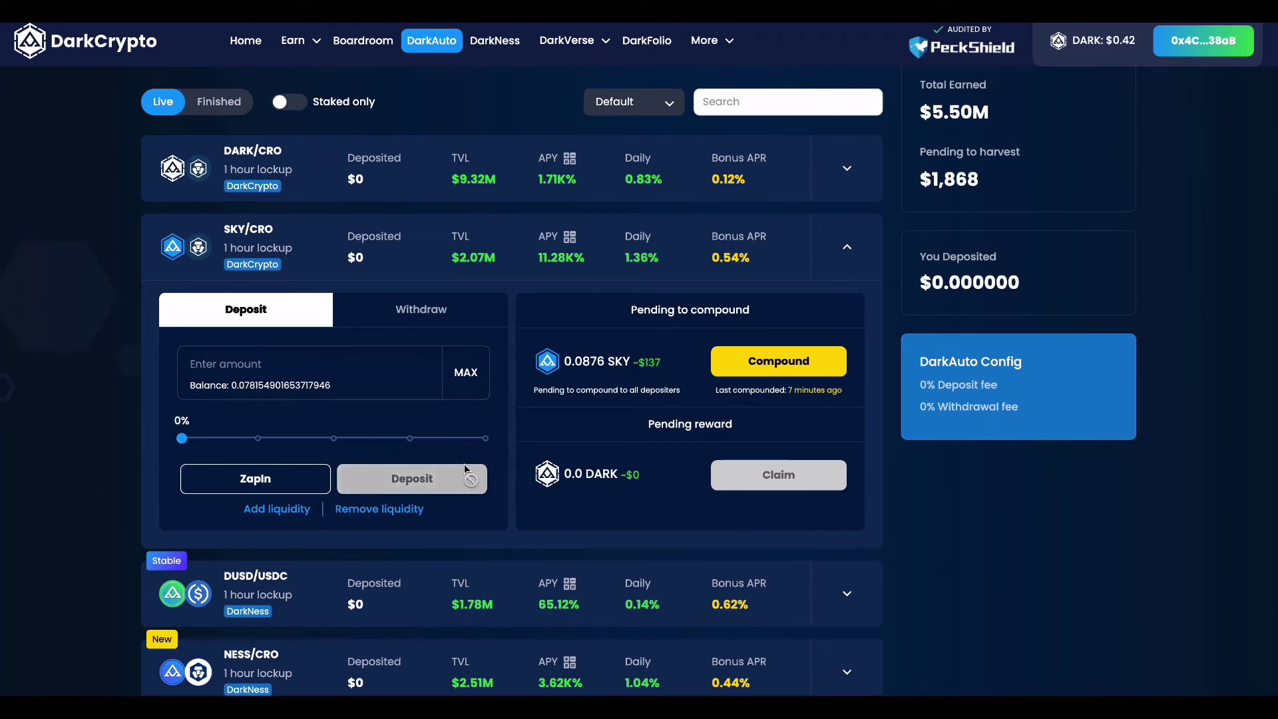
left_click(462, 388)
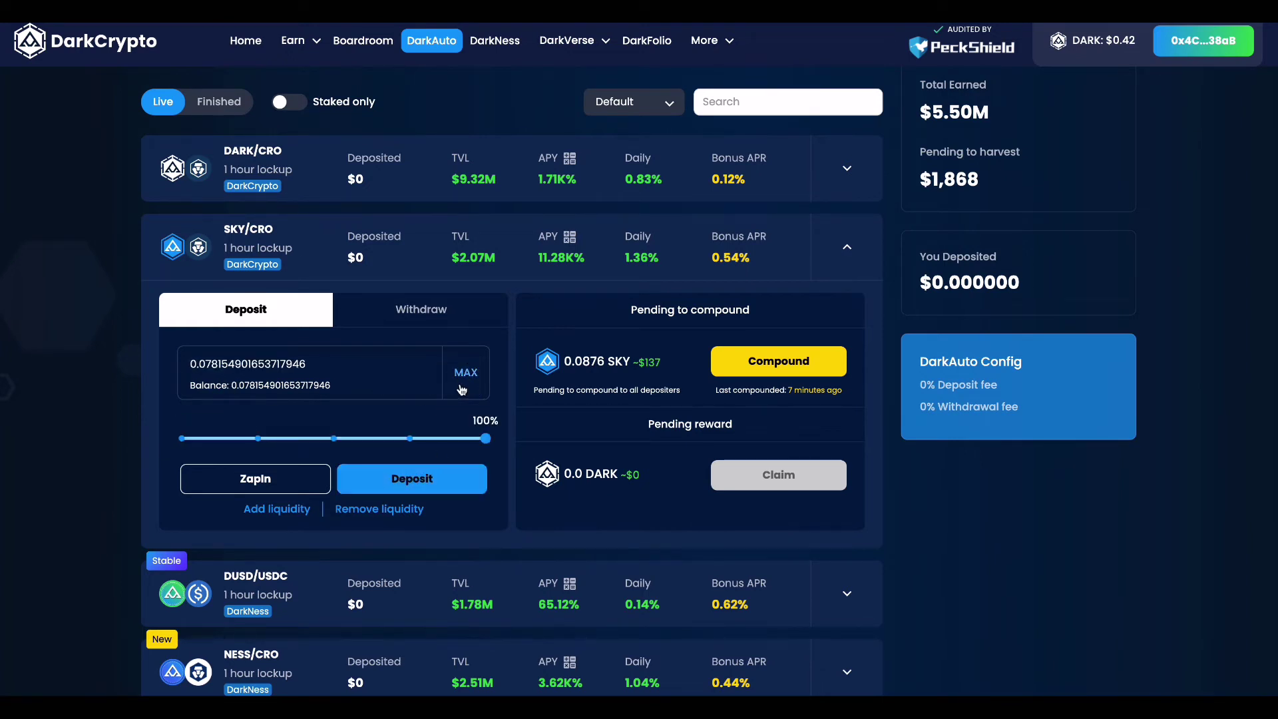
left_click(424, 487)
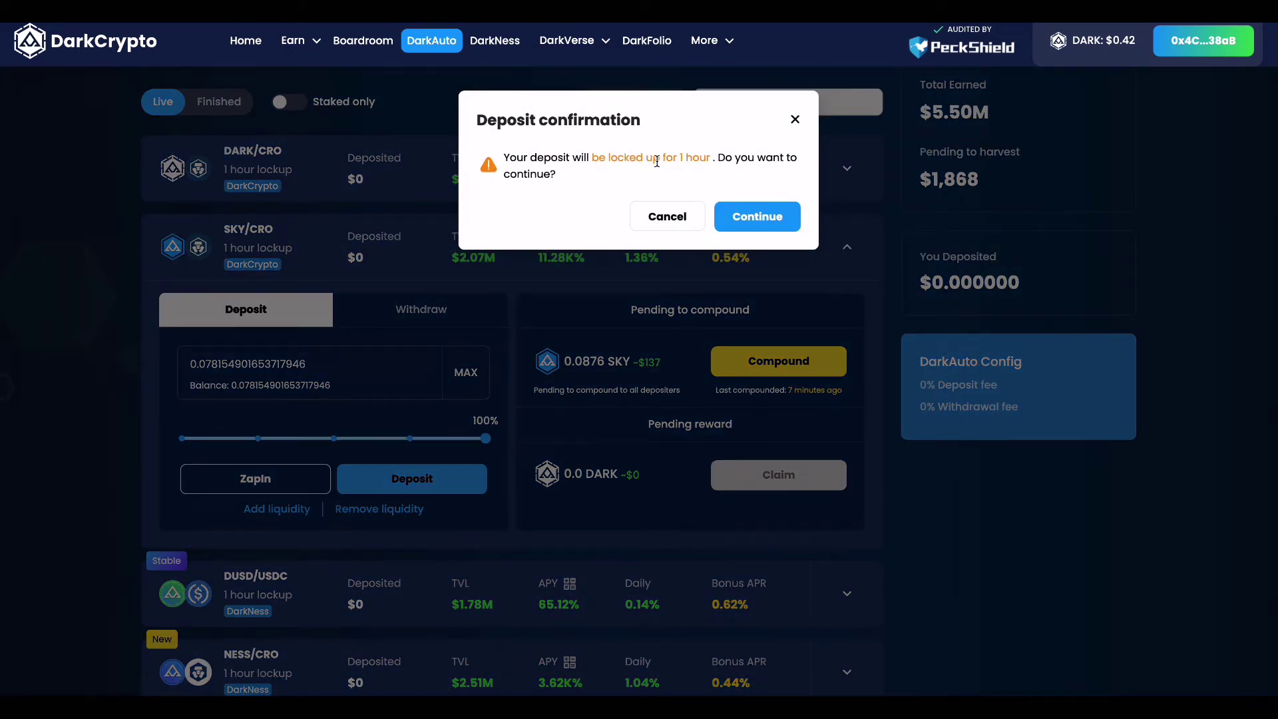
left_click(759, 217)
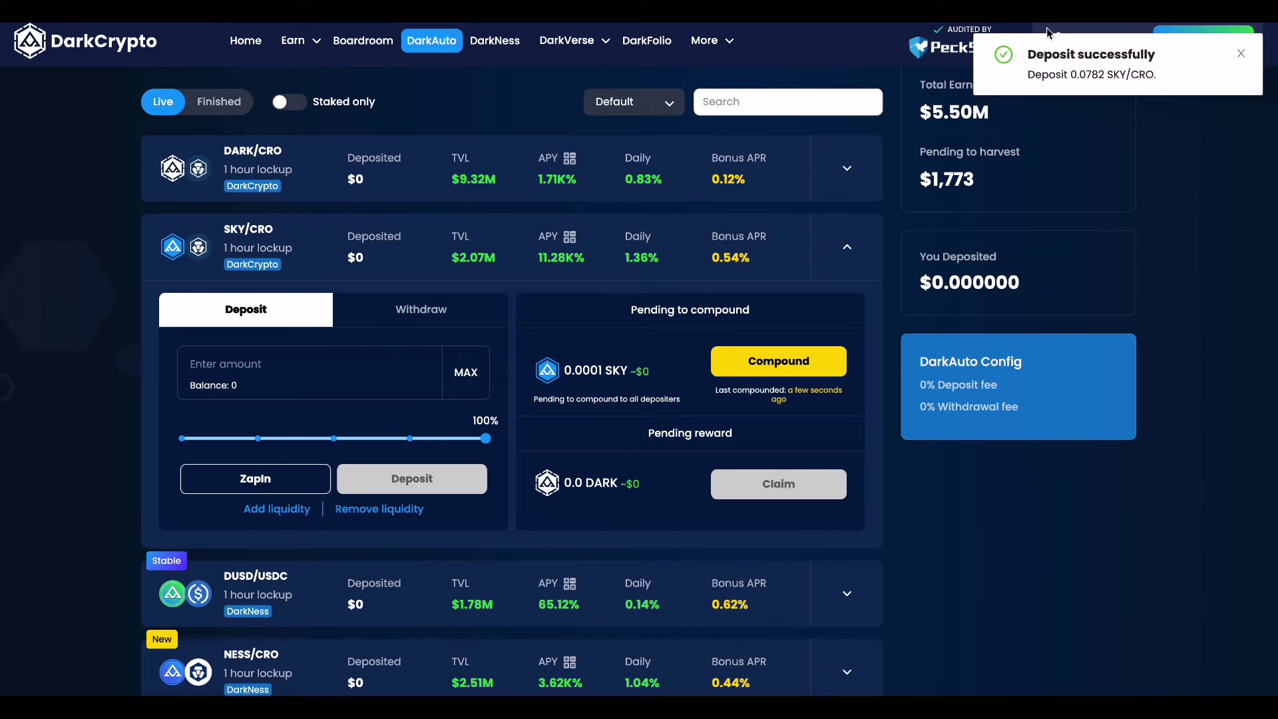
Examine the SKY/CRO vault's withdrawal options and its ROI estimates calculated for the wallet's own balance.
left_click(429, 312)
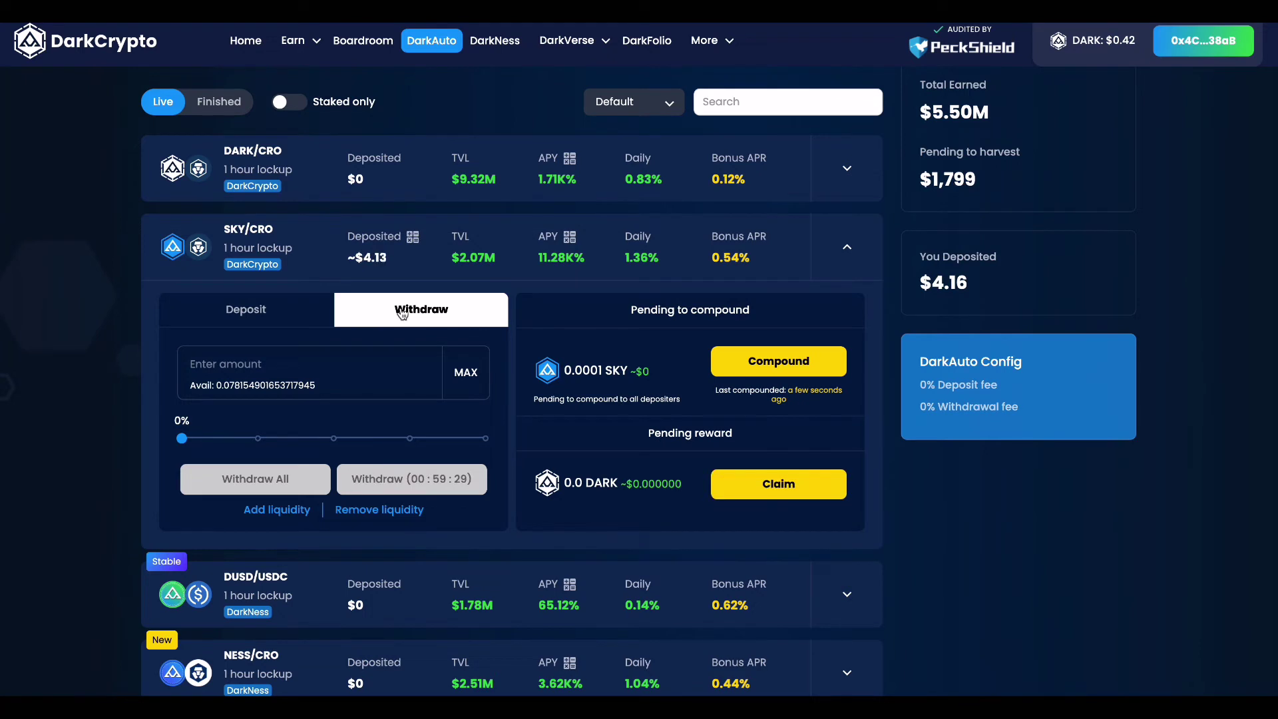
left_click(412, 238)
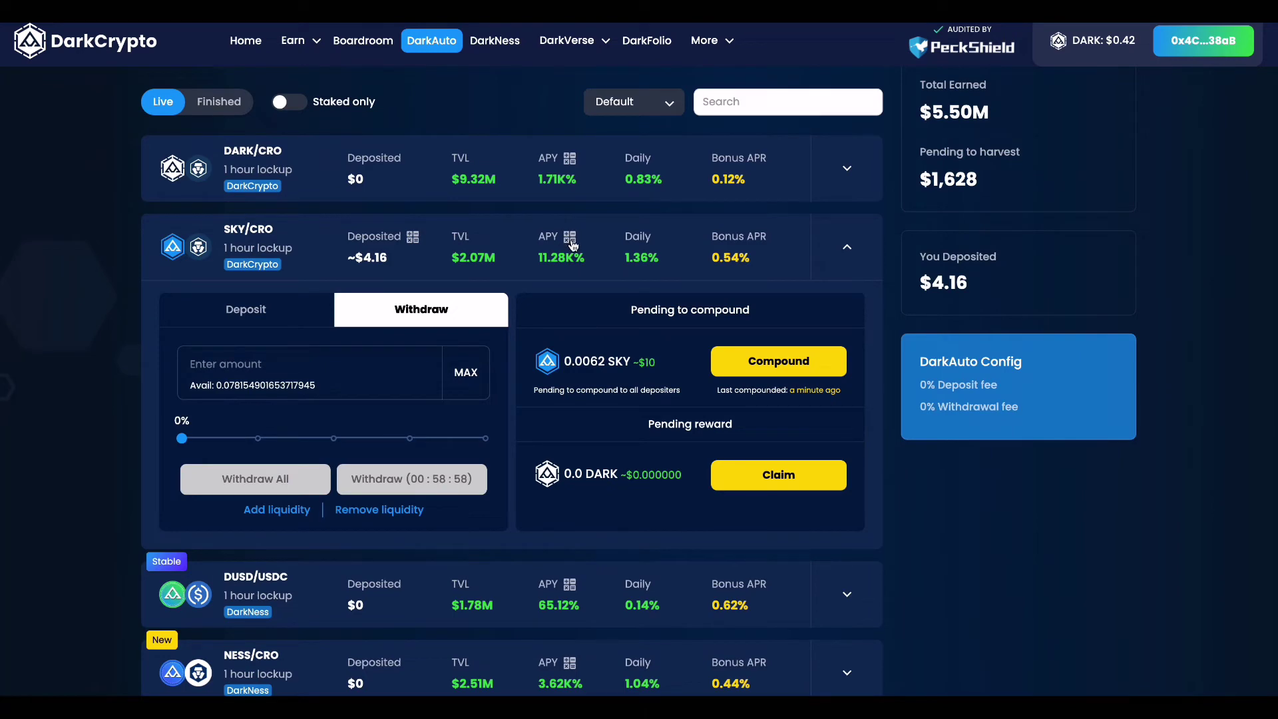
left_click(571, 240)
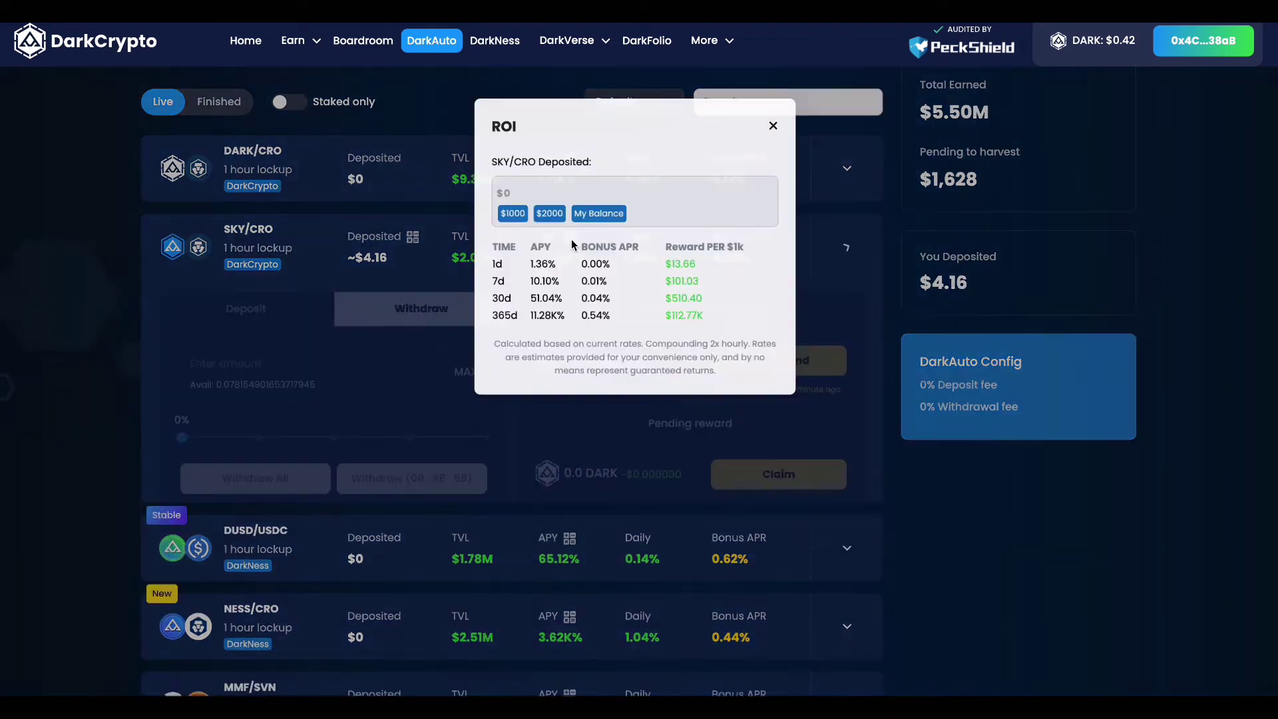
left_click(594, 212)
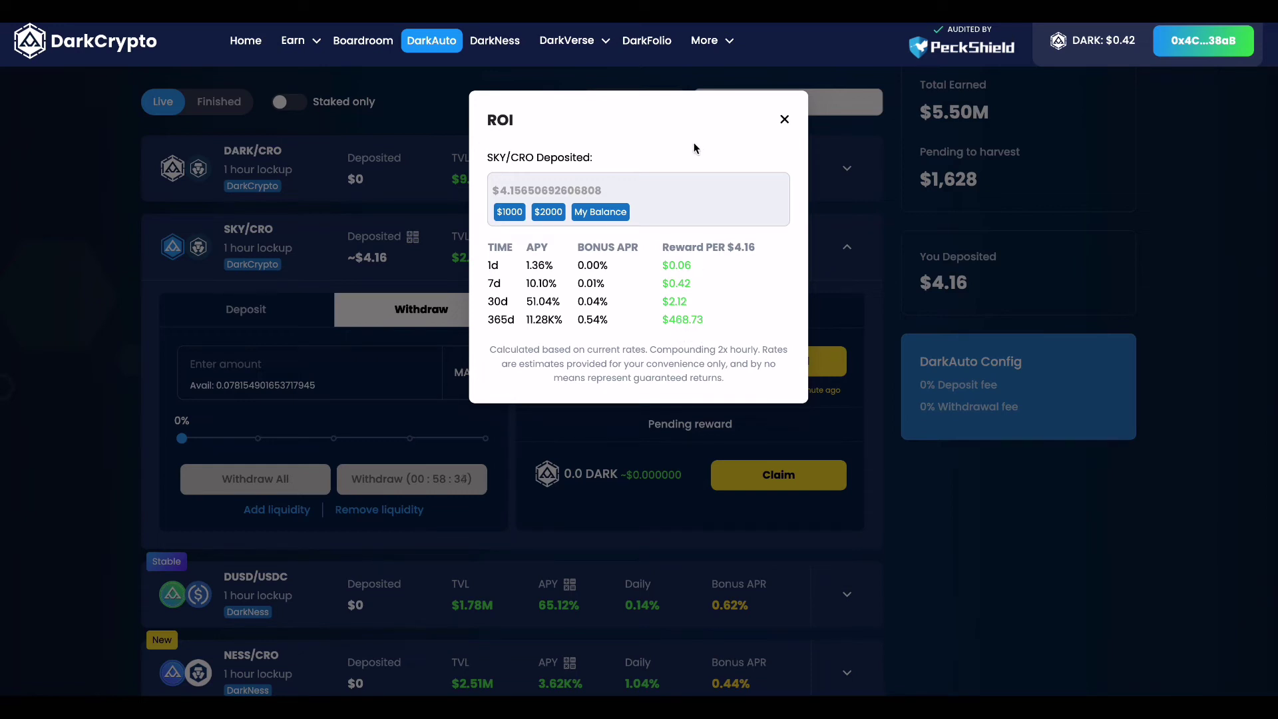
left_click(784, 120)
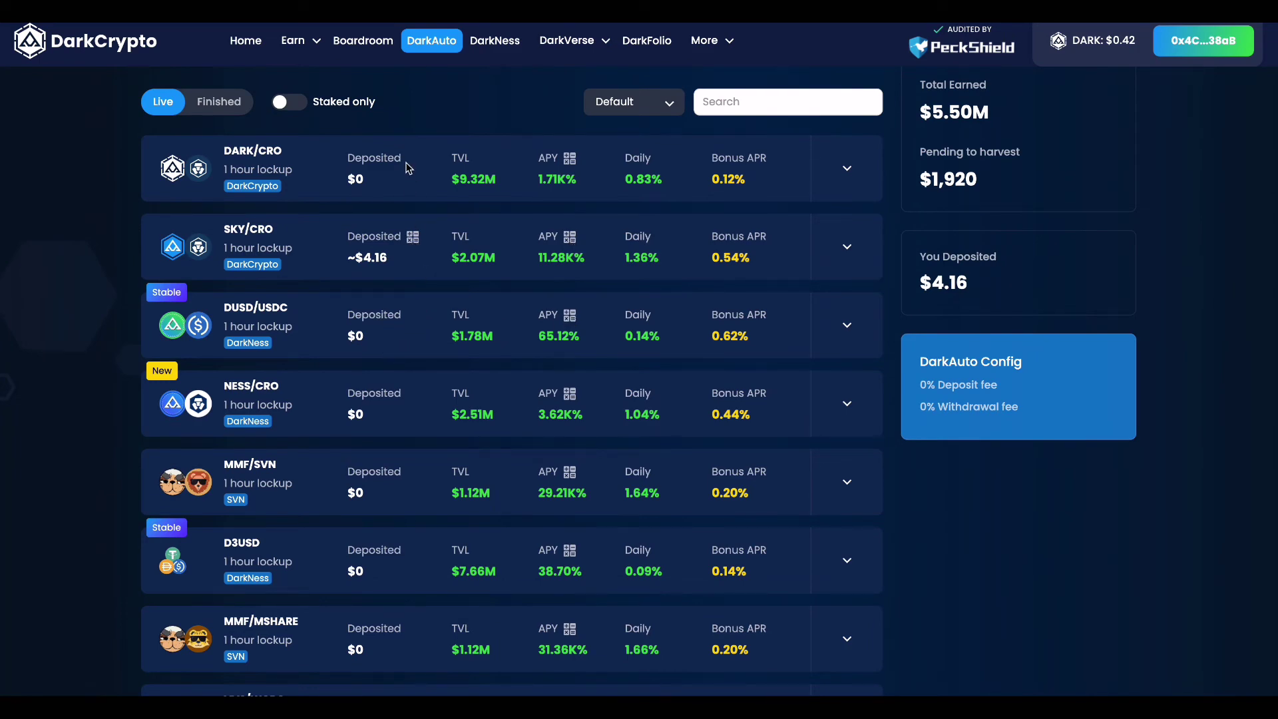
Check the SKY/CRO deposit details, then expand the vault again to examine its pending compound and reward amounts.
left_click(411, 239)
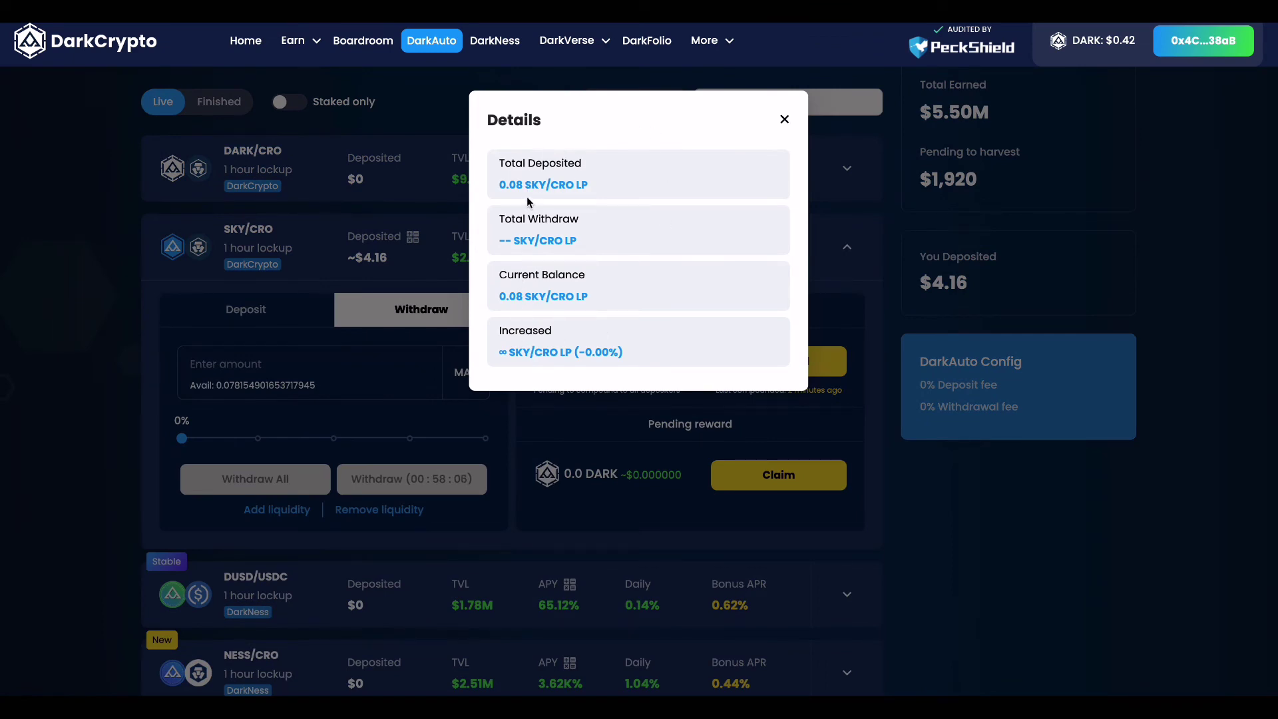
left_click(785, 119)
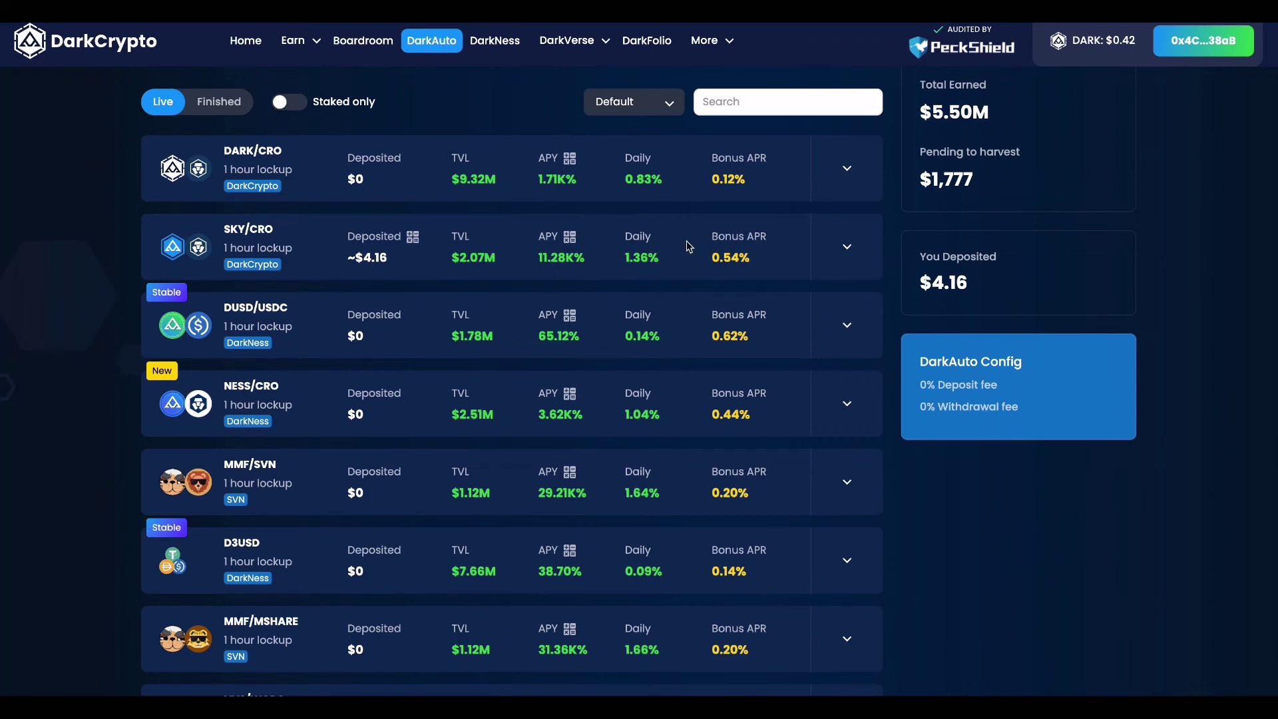
left_click(847, 247)
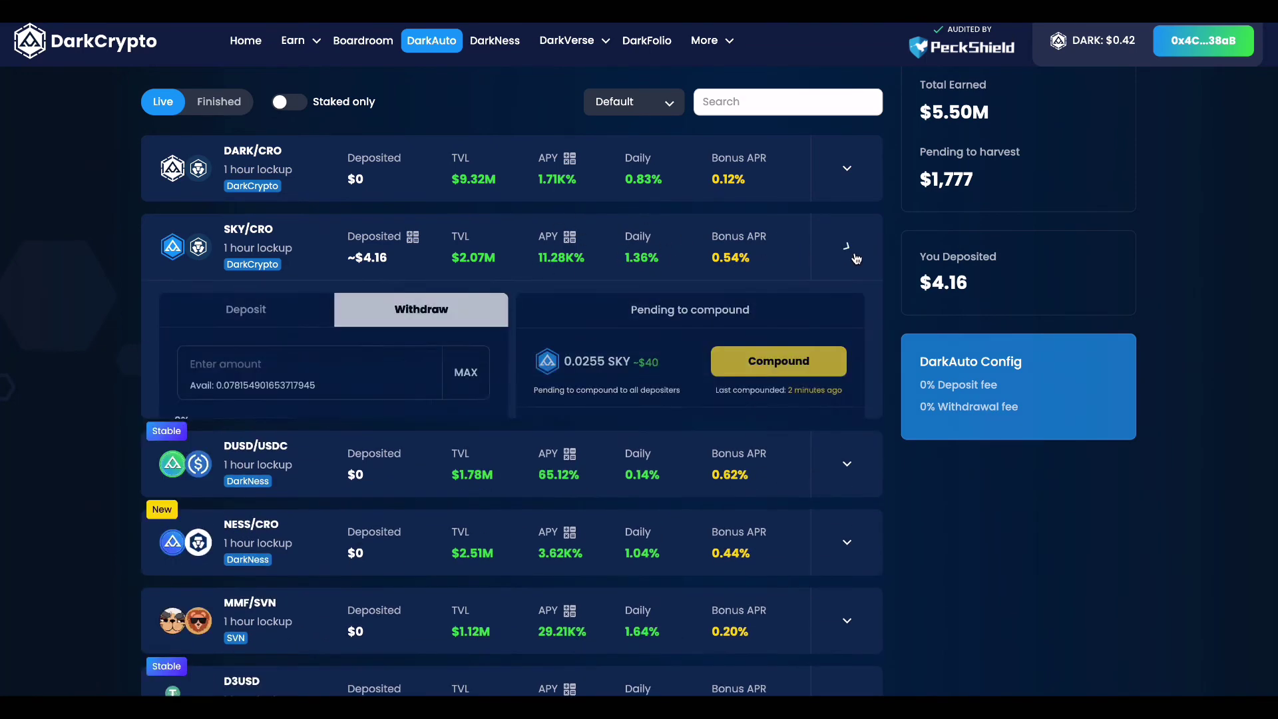
scroll(678, 365, "down", 1)
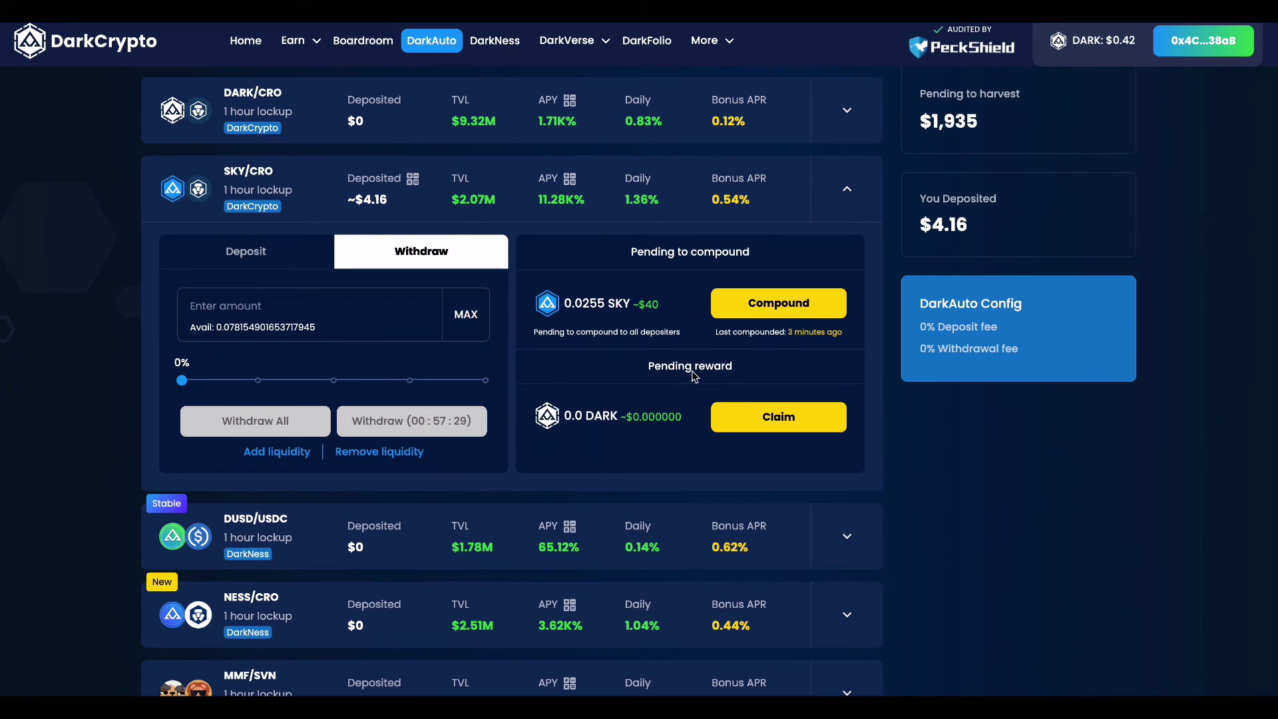
scroll(842, 236, "up", 1)
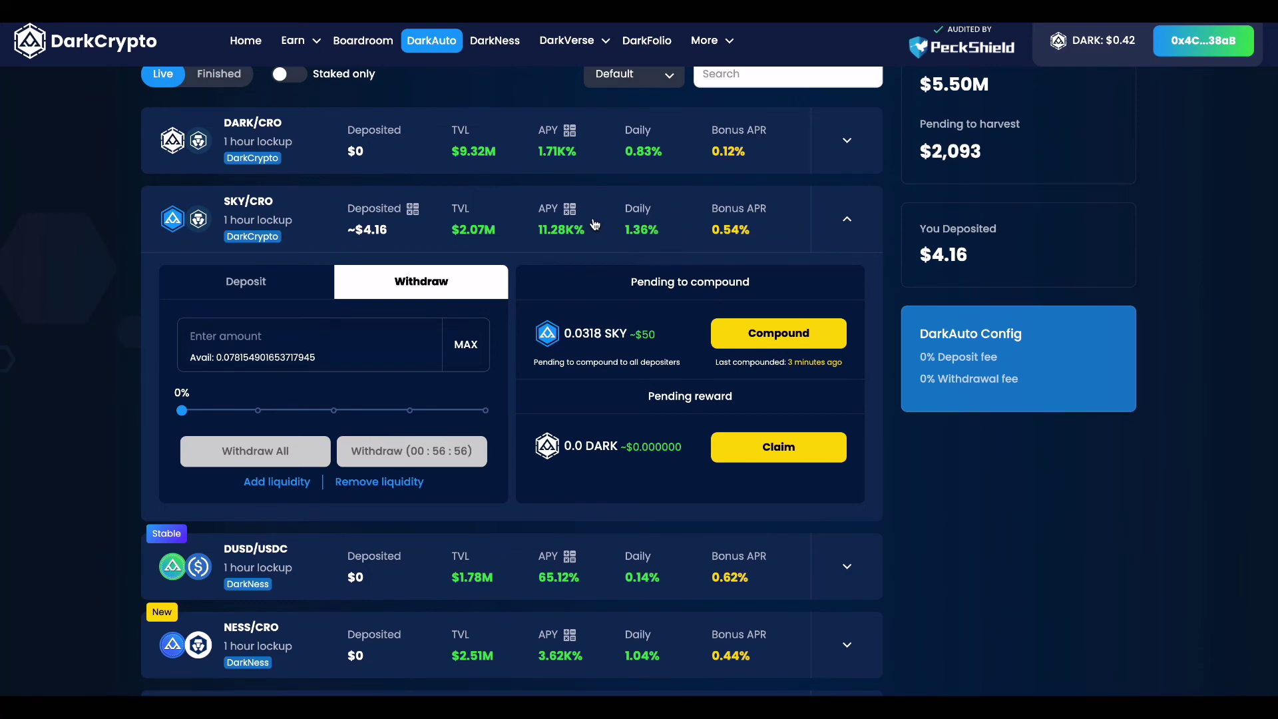
Review the SKY/CRO vault's ROI estimates and deposited LP details once more.
left_click(570, 209)
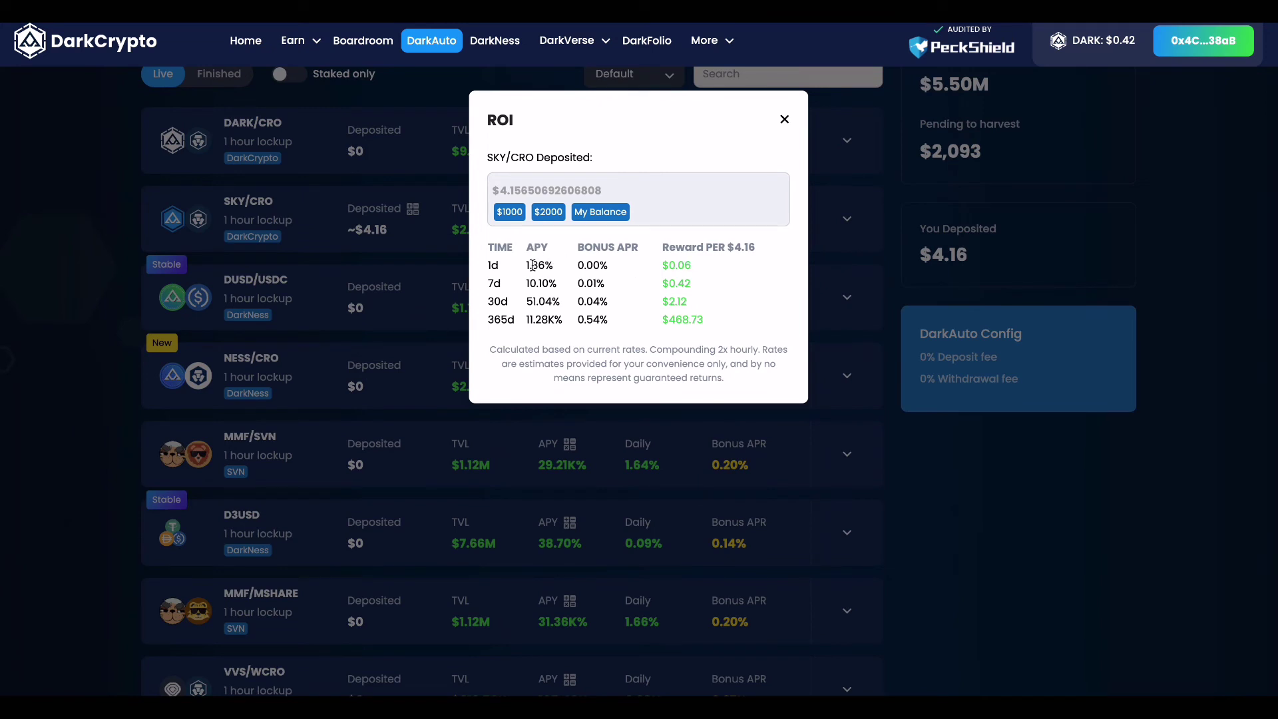
left_click(785, 122)
left_click(851, 225)
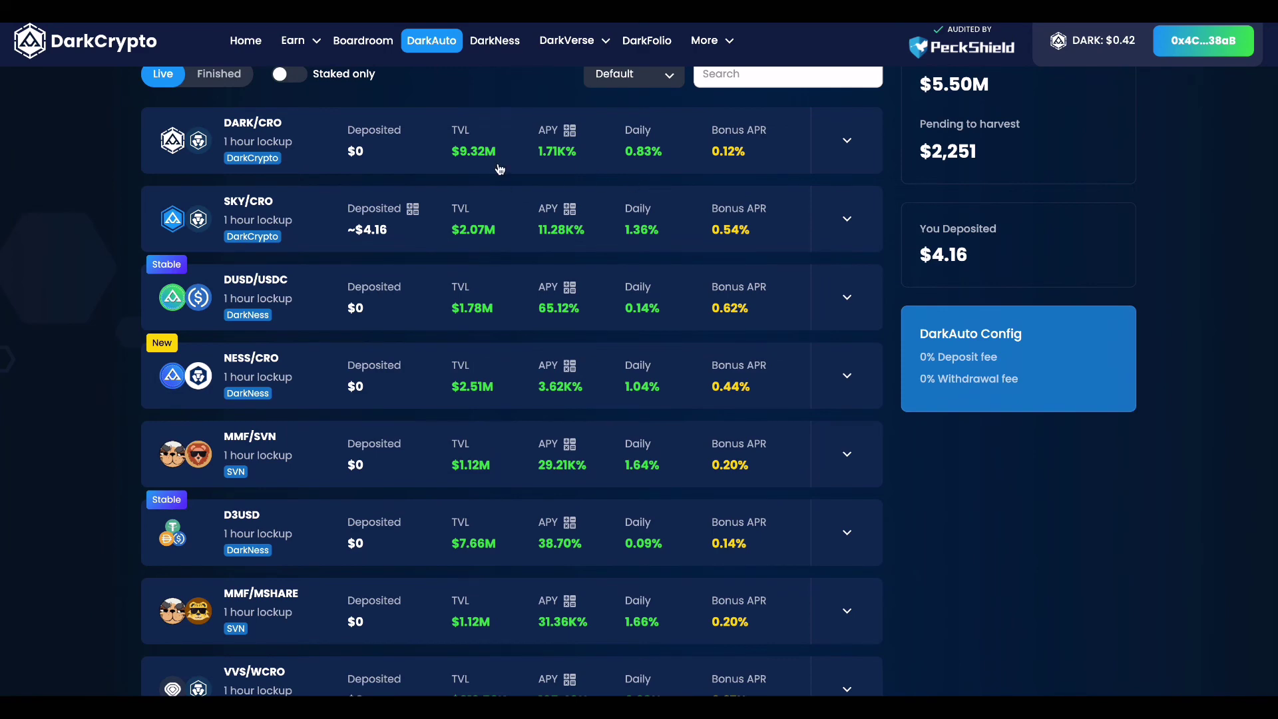
left_click(413, 210)
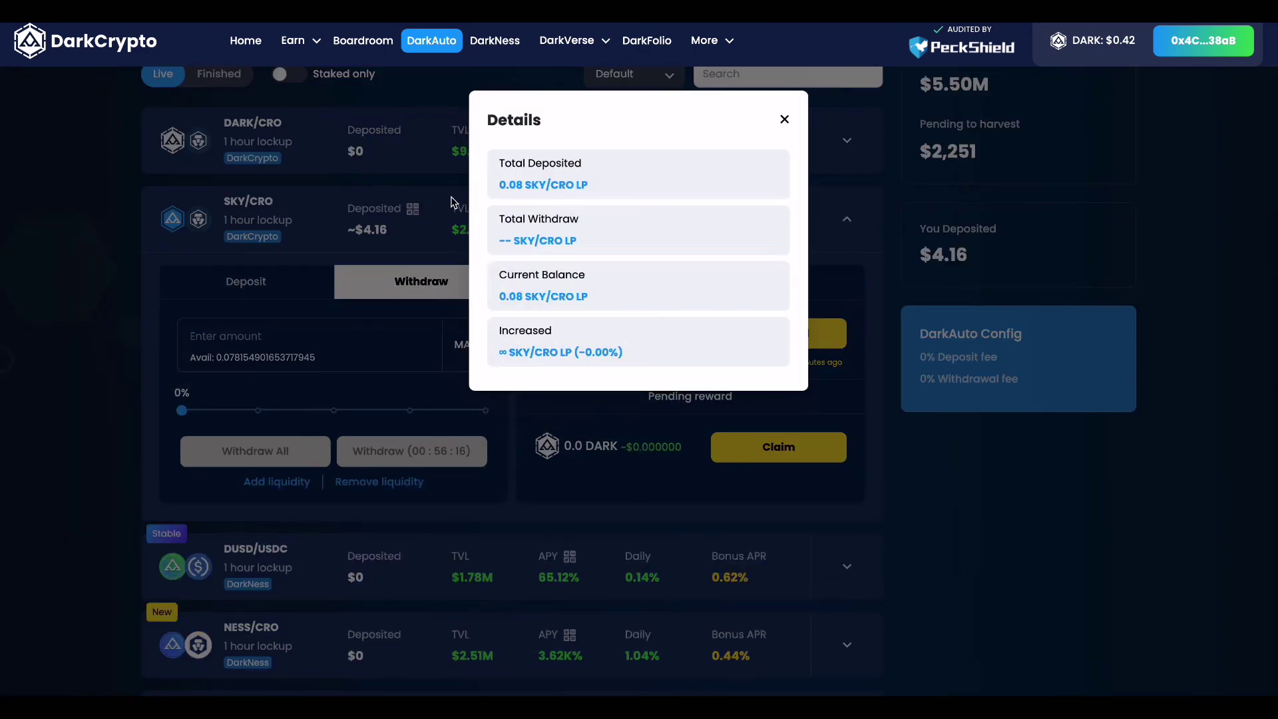
left_click(784, 120)
Open the DarkFolio page and examine the portfolio's total fund value, token balances and farm positions.
left_click(647, 41)
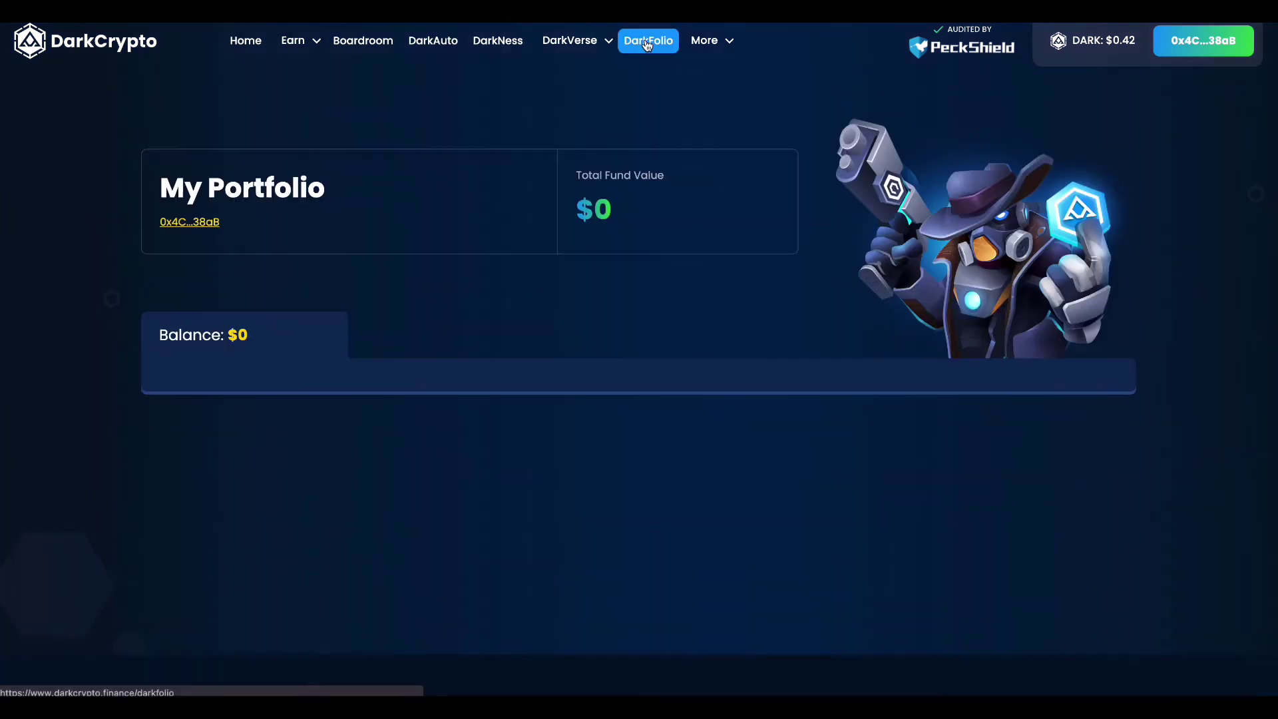
mouse_move(609, 43)
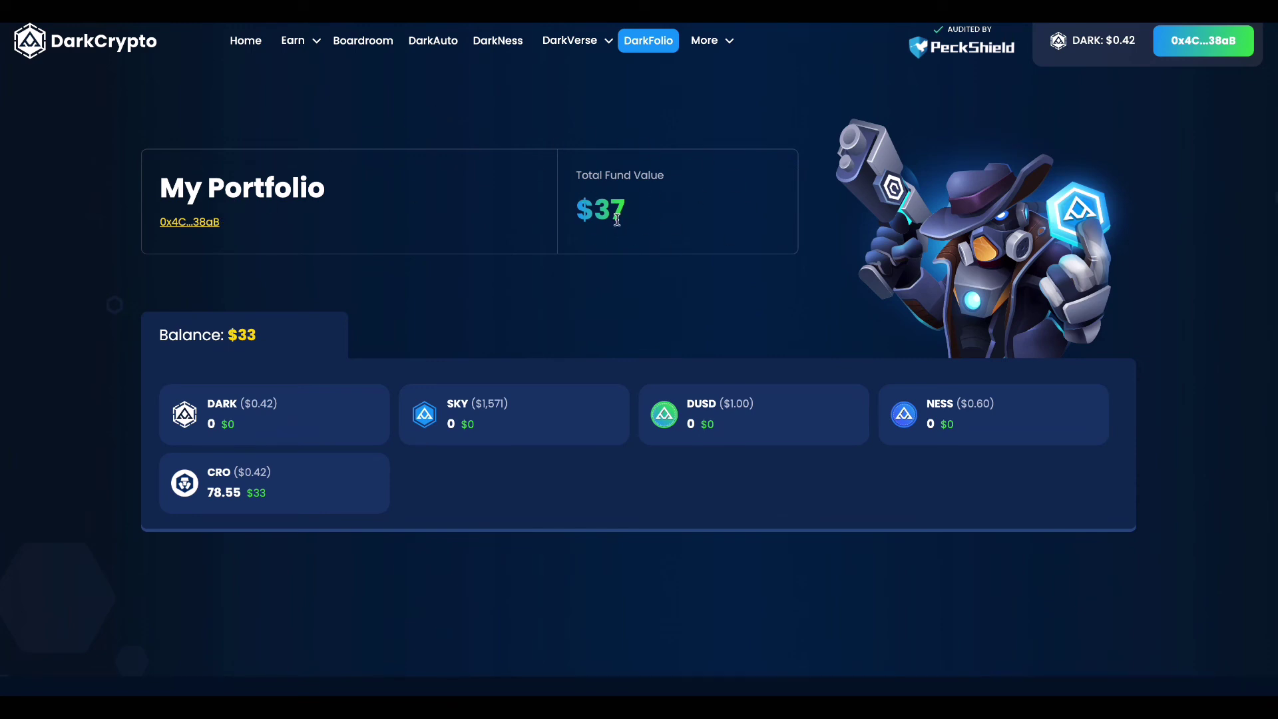
scroll(595, 298, "down", 1)
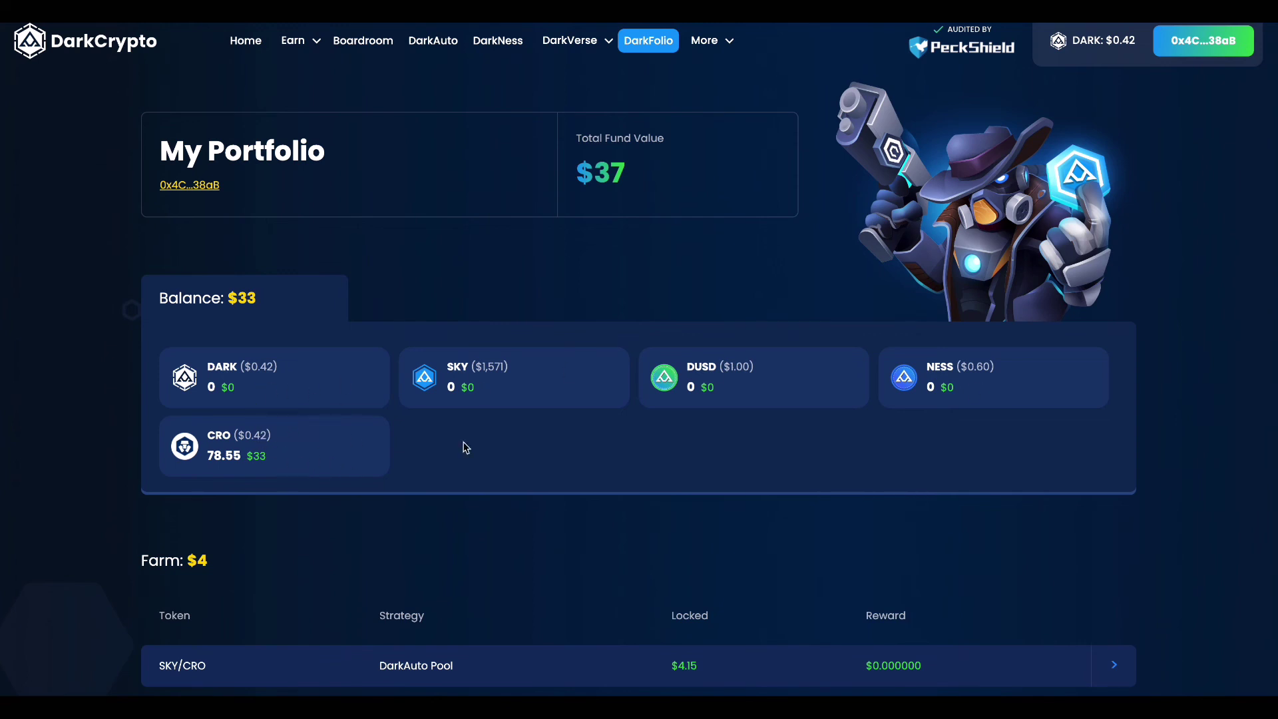
Open the DarkAuto vaults from the portfolio's SKY/CRO farm position and look through the official vault list.
scroll(511, 468, "down", 2)
scroll(511, 469, "down", 2)
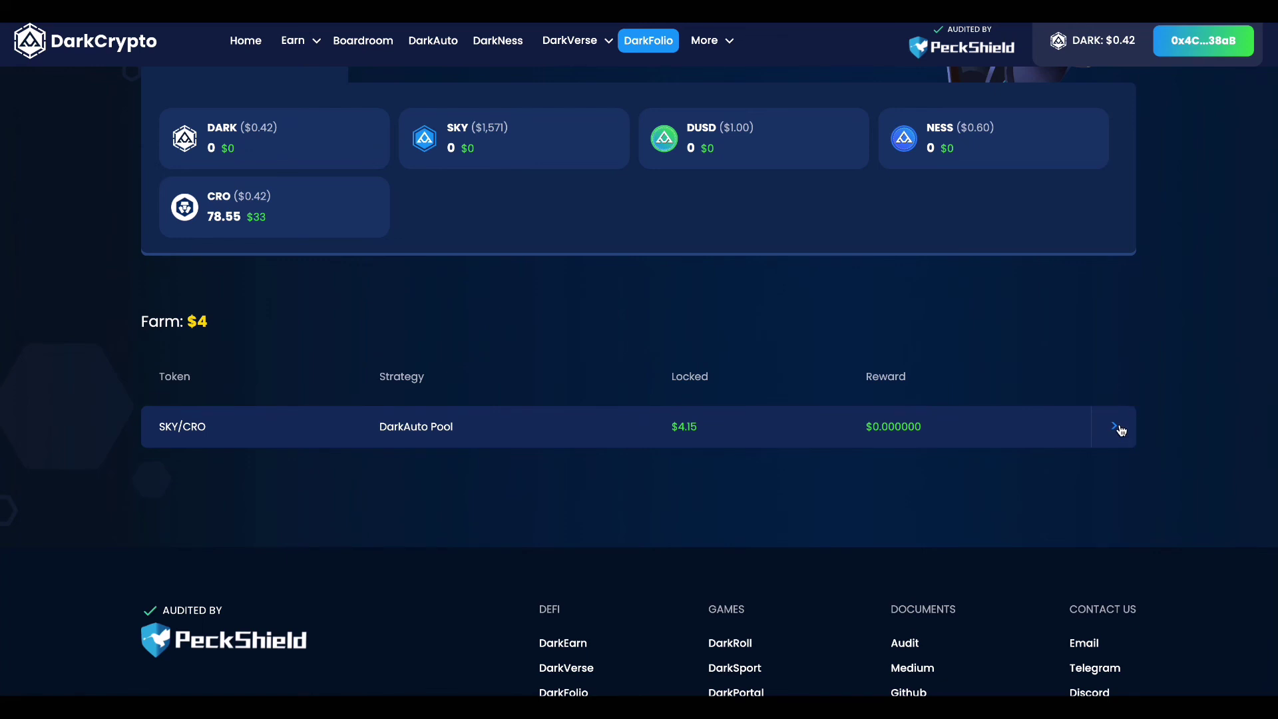
left_click(1118, 428)
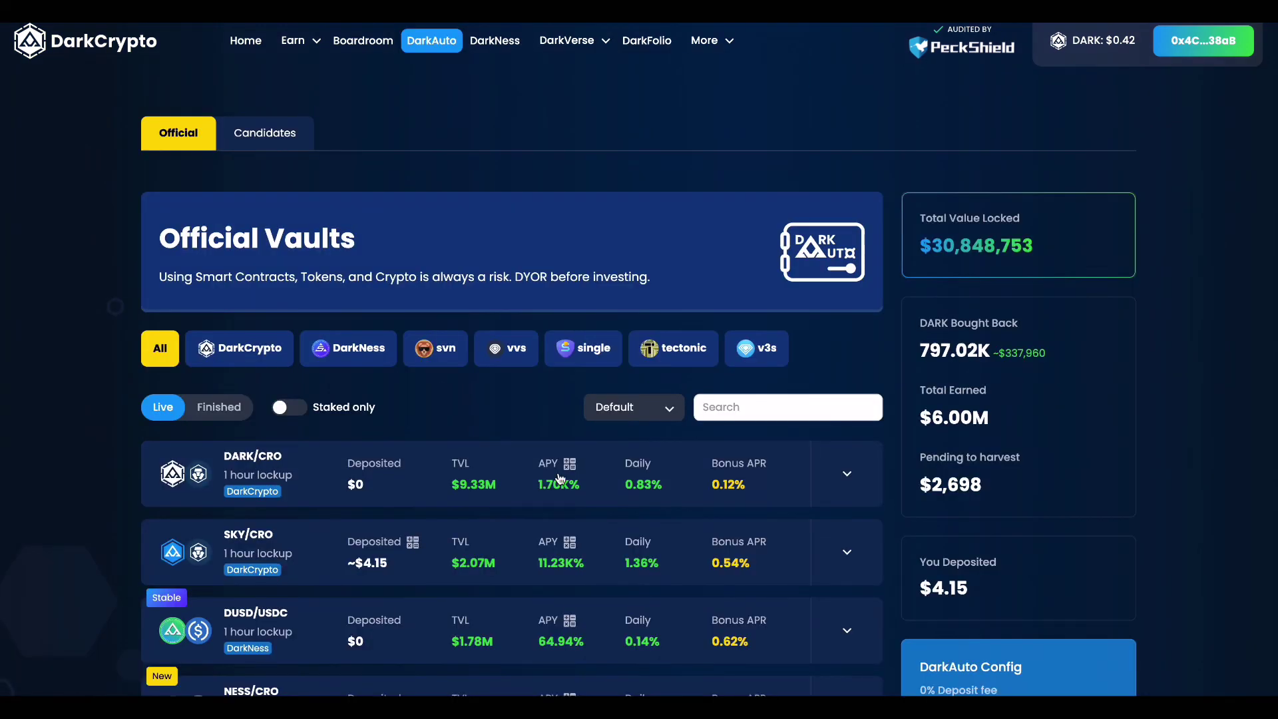
scroll(558, 478, "down", 3)
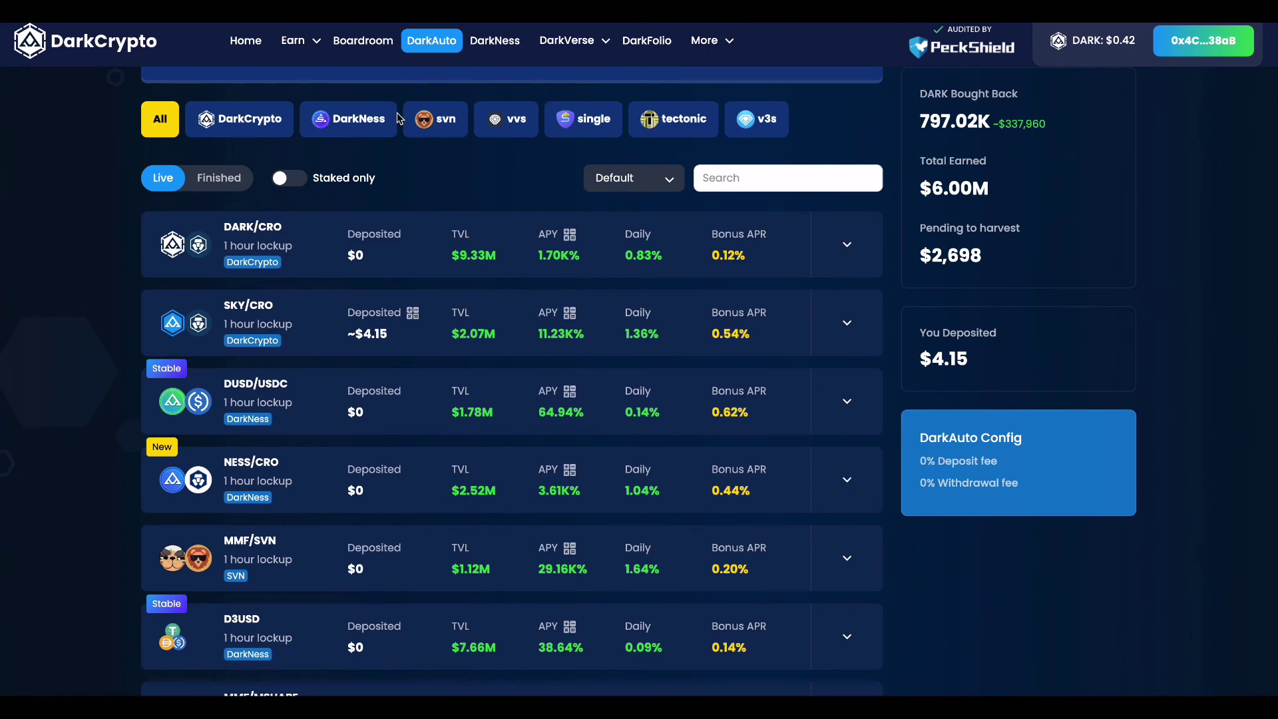
scroll(436, 438, "down", 3)
scroll(436, 437, "up", 6)
Open the Banks page and examine the deposit and reward details of the NESS/CRO and DARK/CRO LP pools that earn NESS.
mouse_move(277, 51)
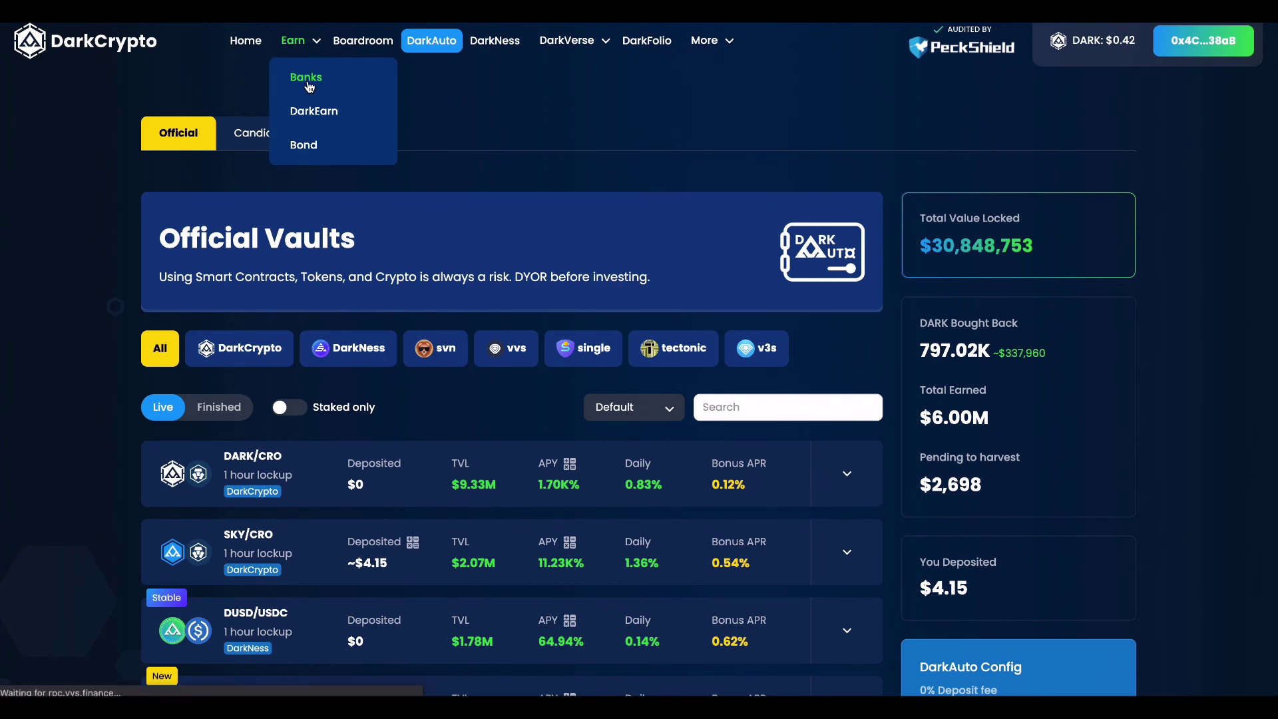
left_click(309, 87)
scroll(523, 299, "down", 3)
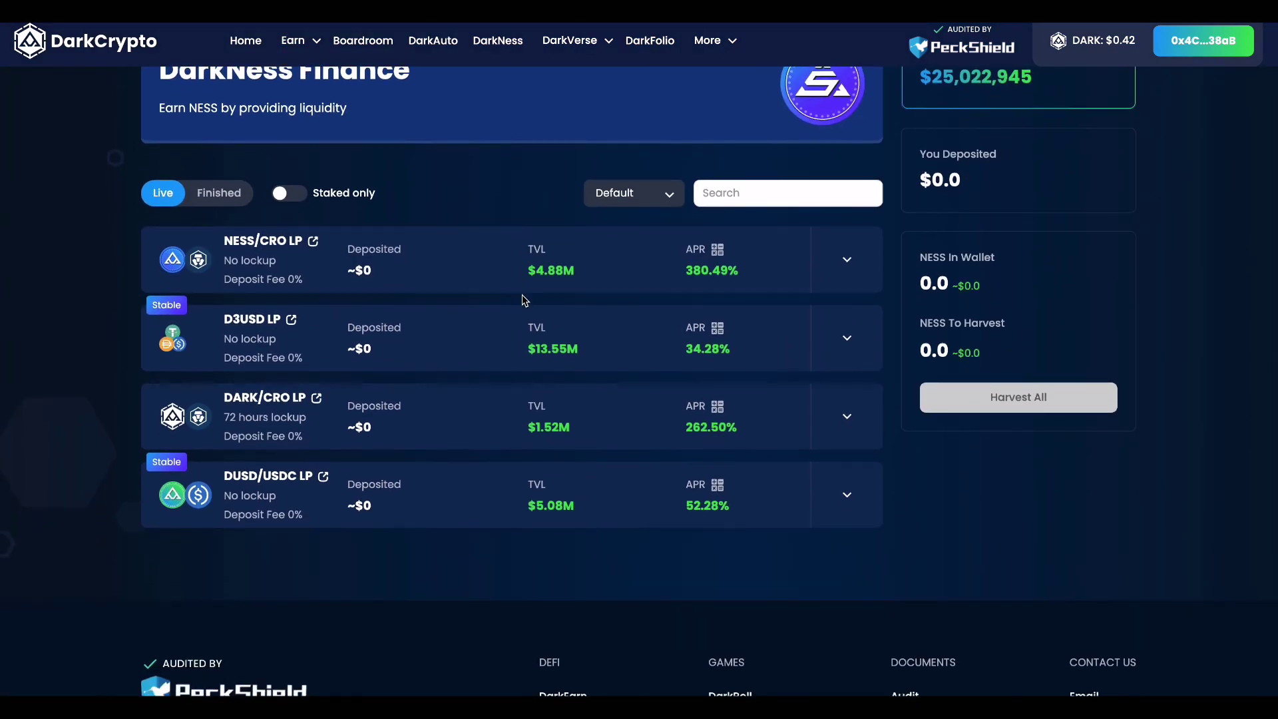
scroll(522, 299, "up", 1)
left_click(847, 281)
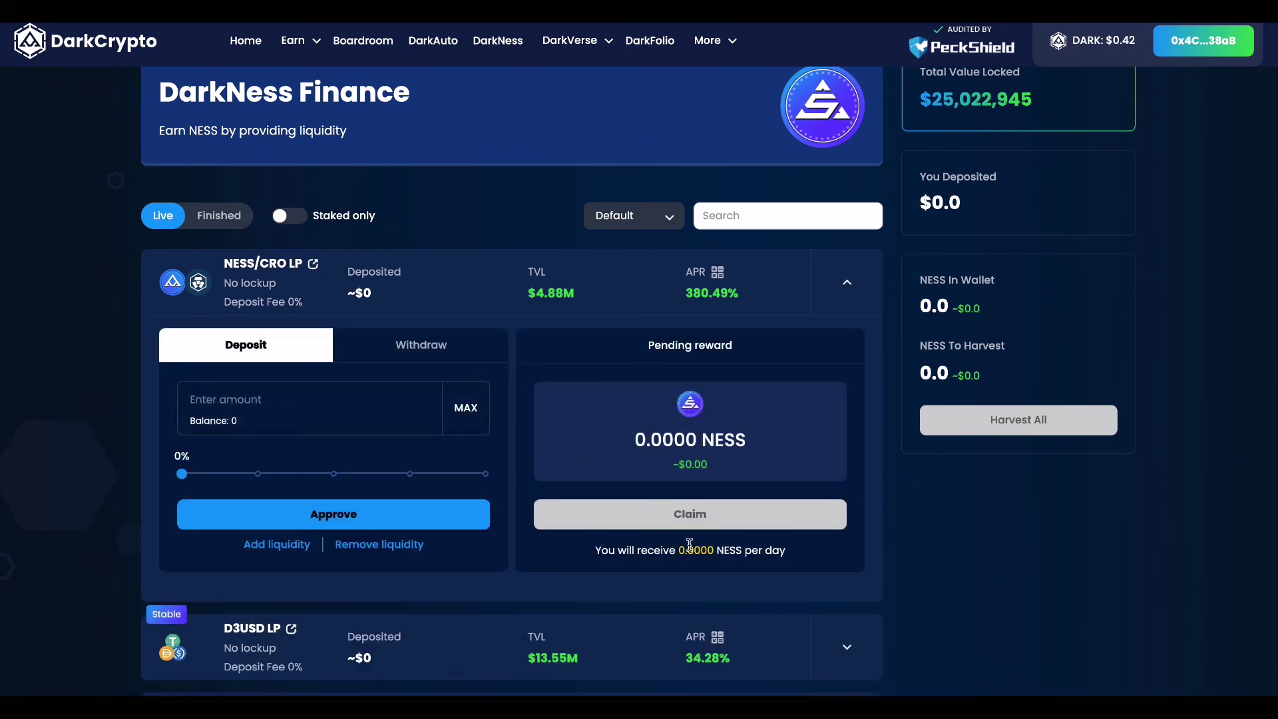
scroll(586, 448, "down", 3)
left_click(855, 439)
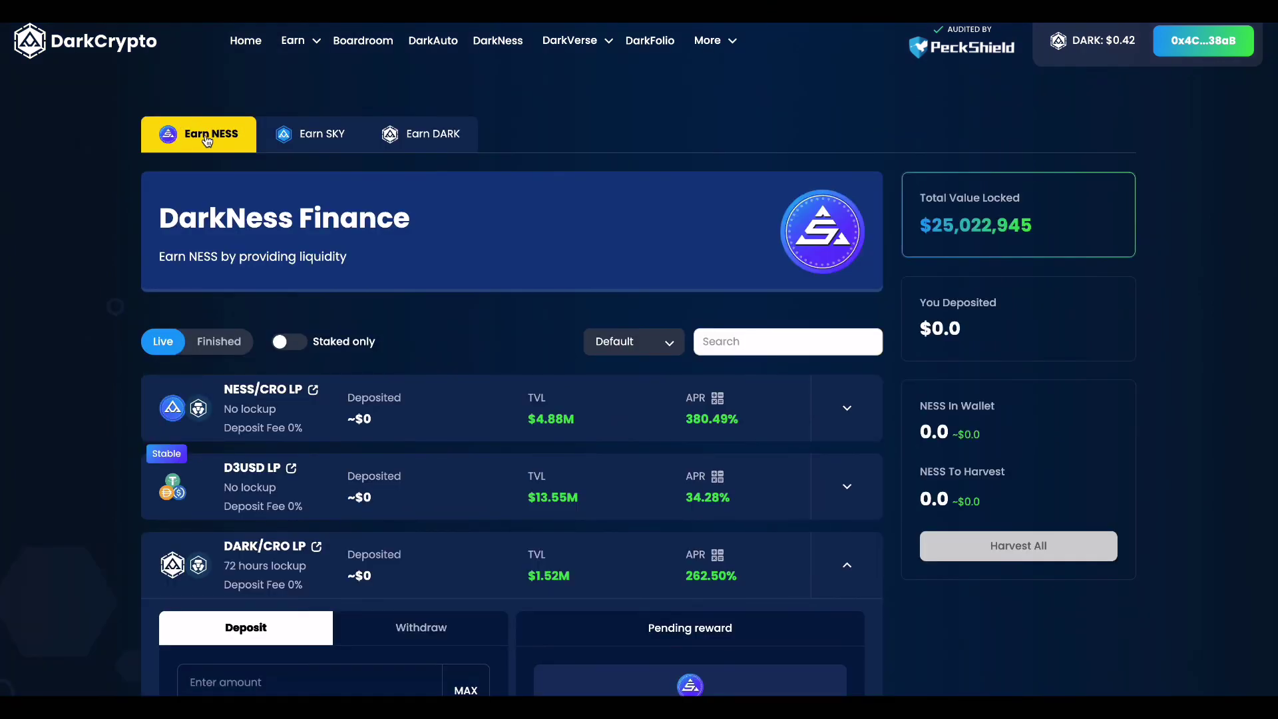
Compare the banks that earn SKY with those that earn NESS, returning to the NESS banks.
left_click(310, 138)
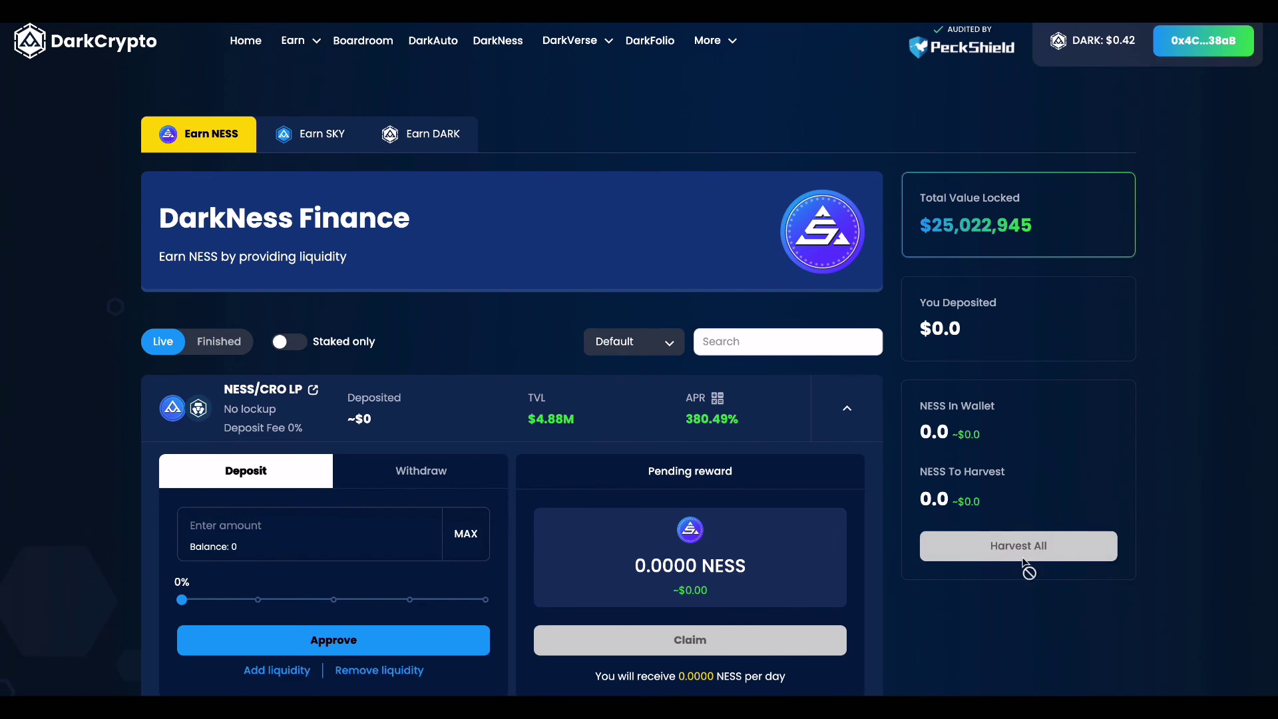
scroll(665, 463, "down", 4)
scroll(627, 461, "up", 4)
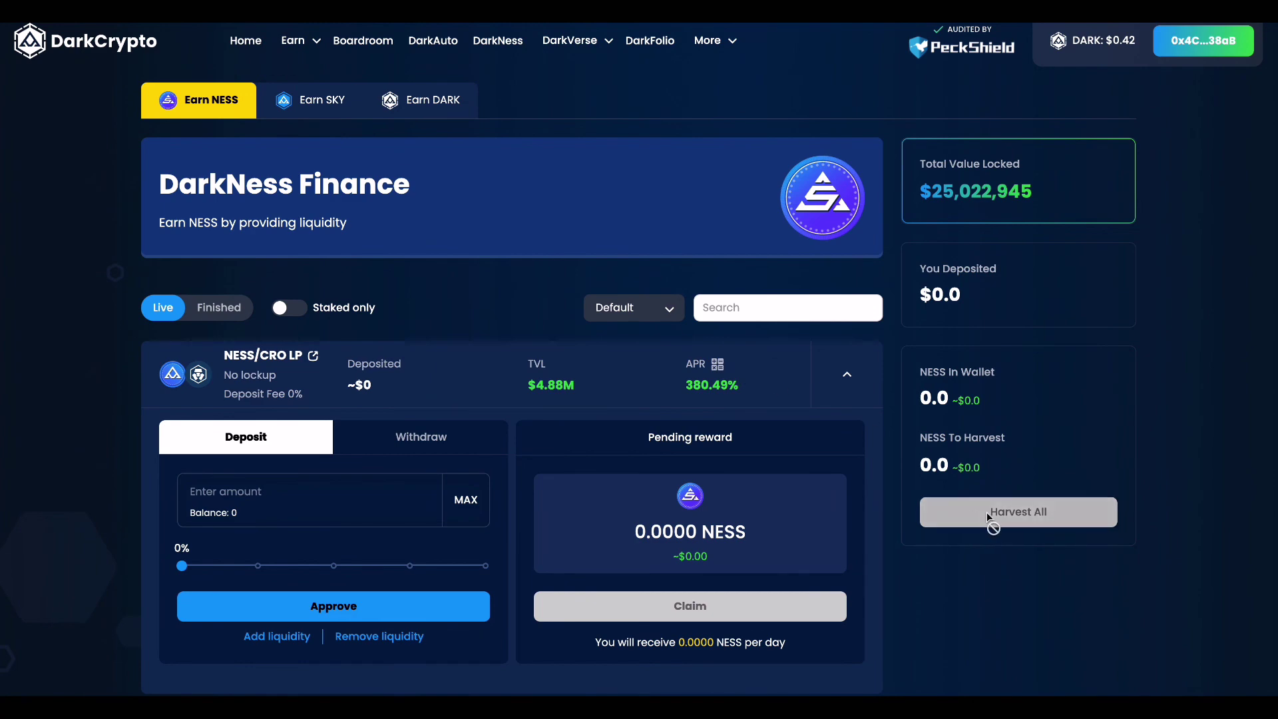
left_click(306, 113)
scroll(429, 473, "down", 2)
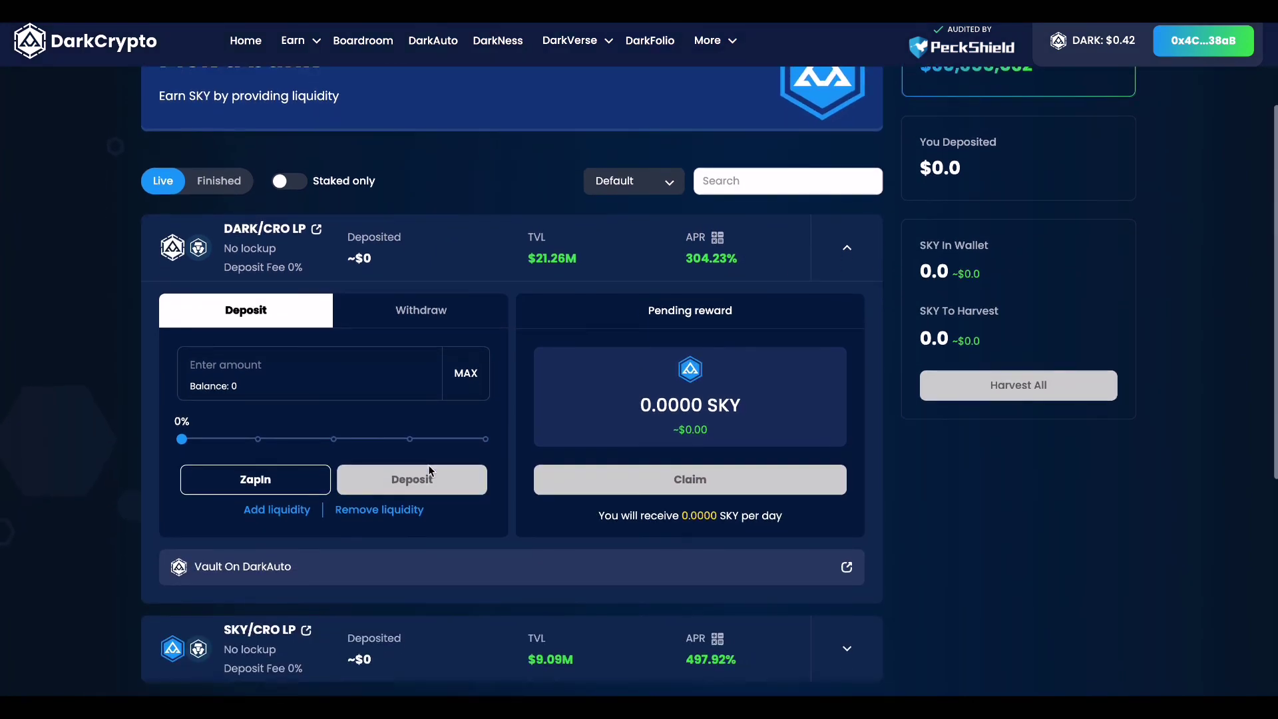
scroll(429, 470, "up", 2)
left_click(199, 134)
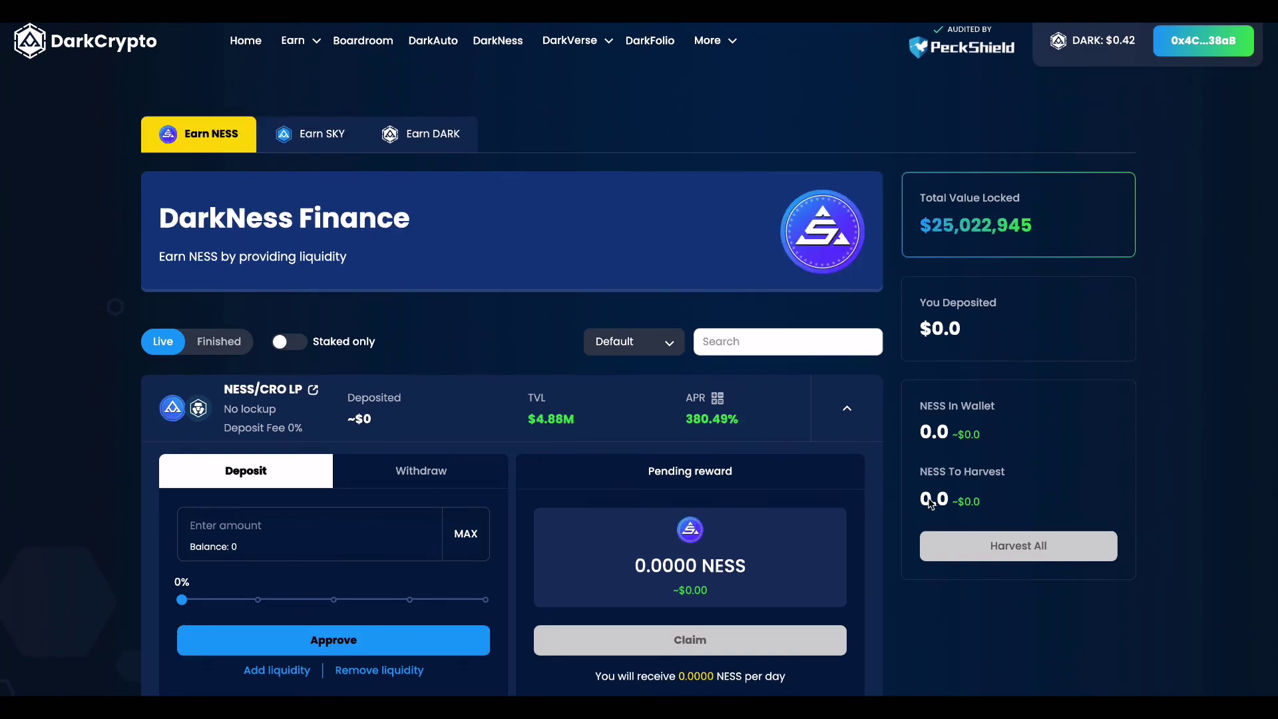
Switch to the banks that earn SKY and examine the DARK/CRO LP deposit, pending reward and harvest options.
left_click(320, 132)
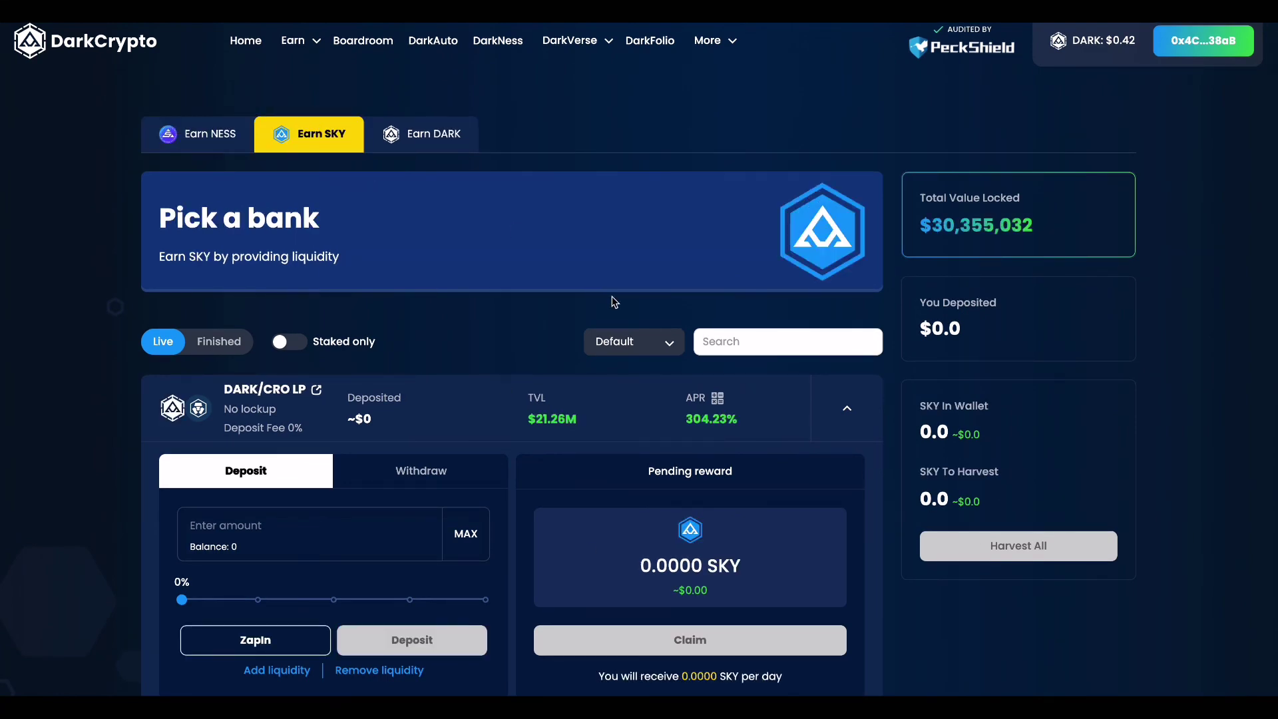
scroll(571, 517, "down", 3)
scroll(1012, 516, "up", 2)
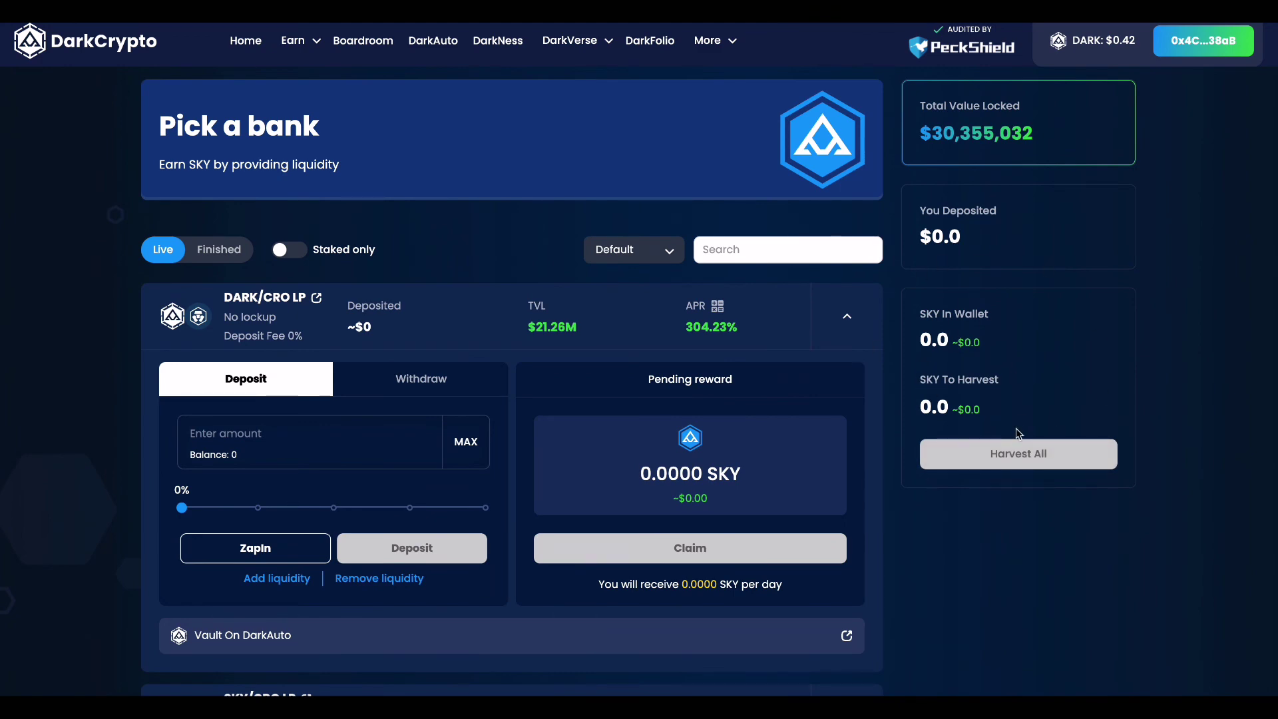
scroll(625, 484, "down", 3)
scroll(625, 485, "up", 3)
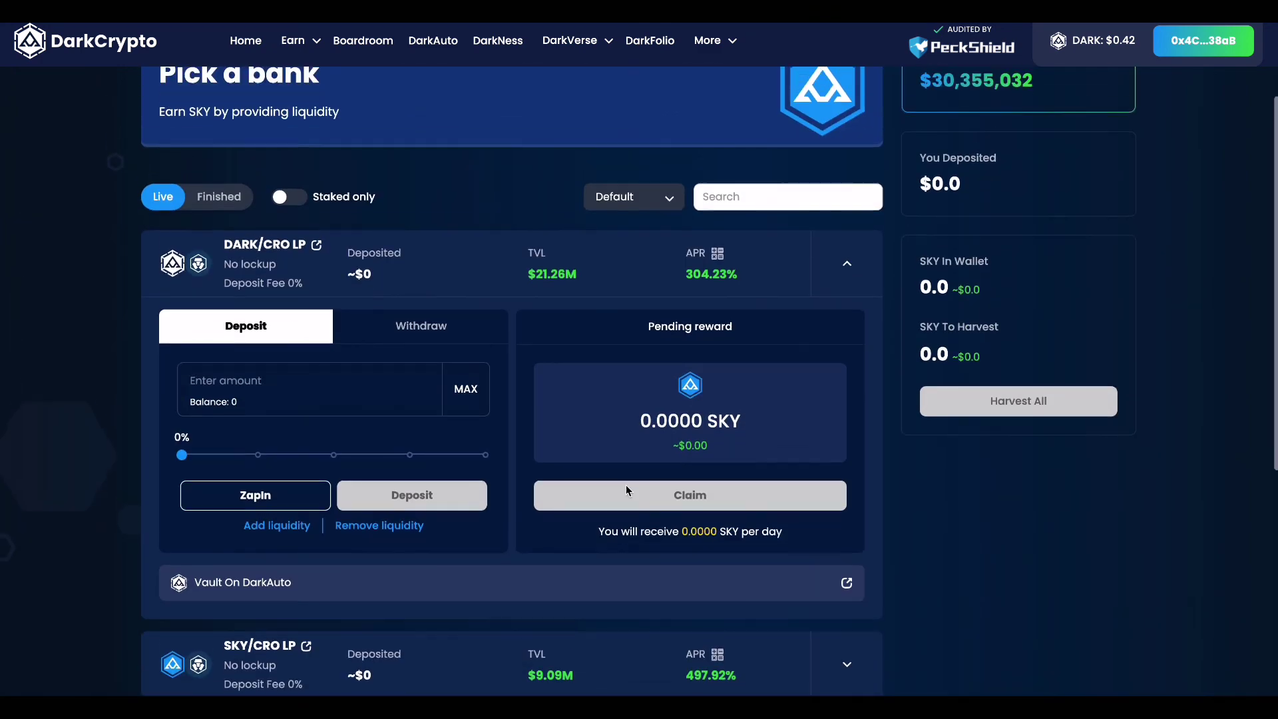
Examine the zap options for DARK/CRO LP with CRO as the source asset, then close them without zapping.
left_click(264, 505)
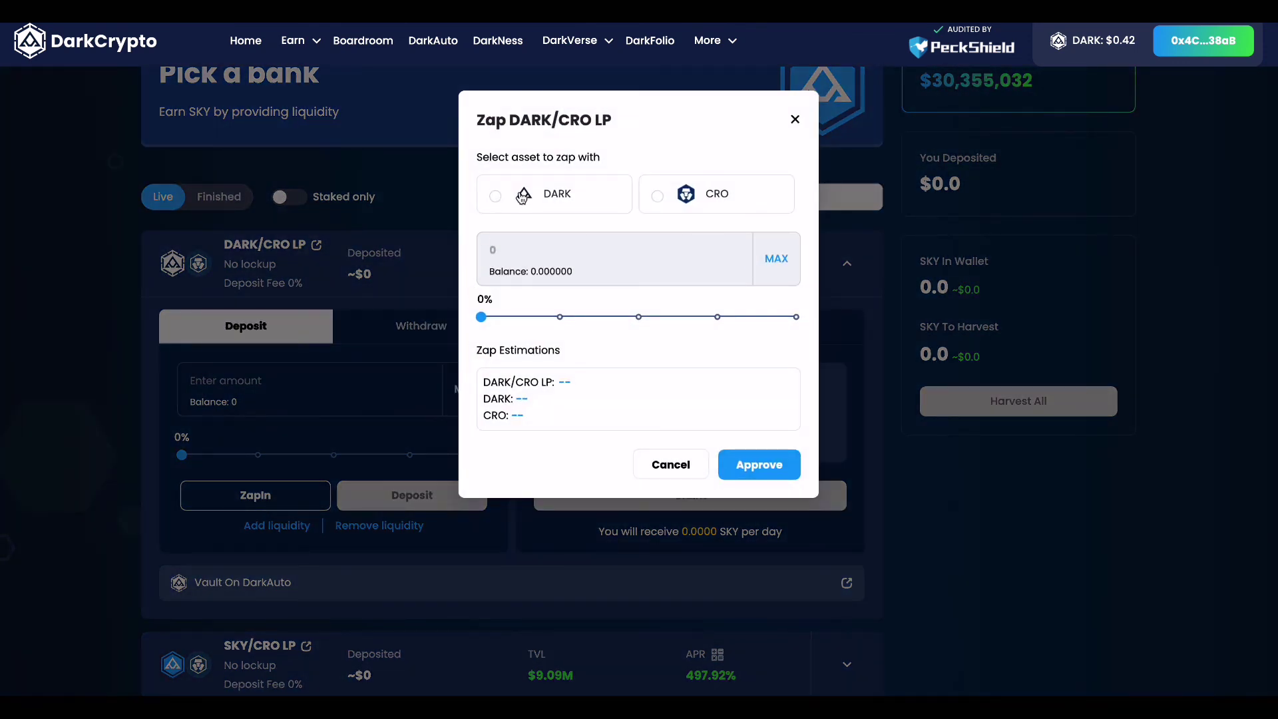
left_click(658, 196)
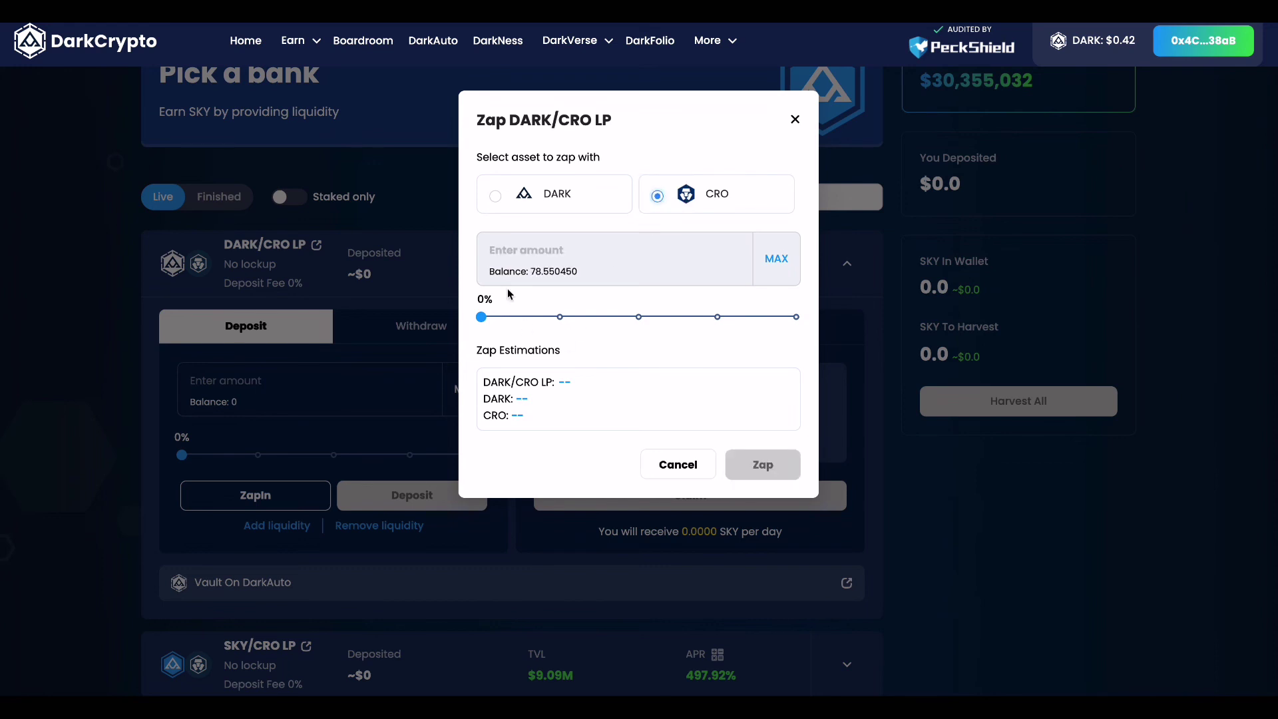
left_click(796, 119)
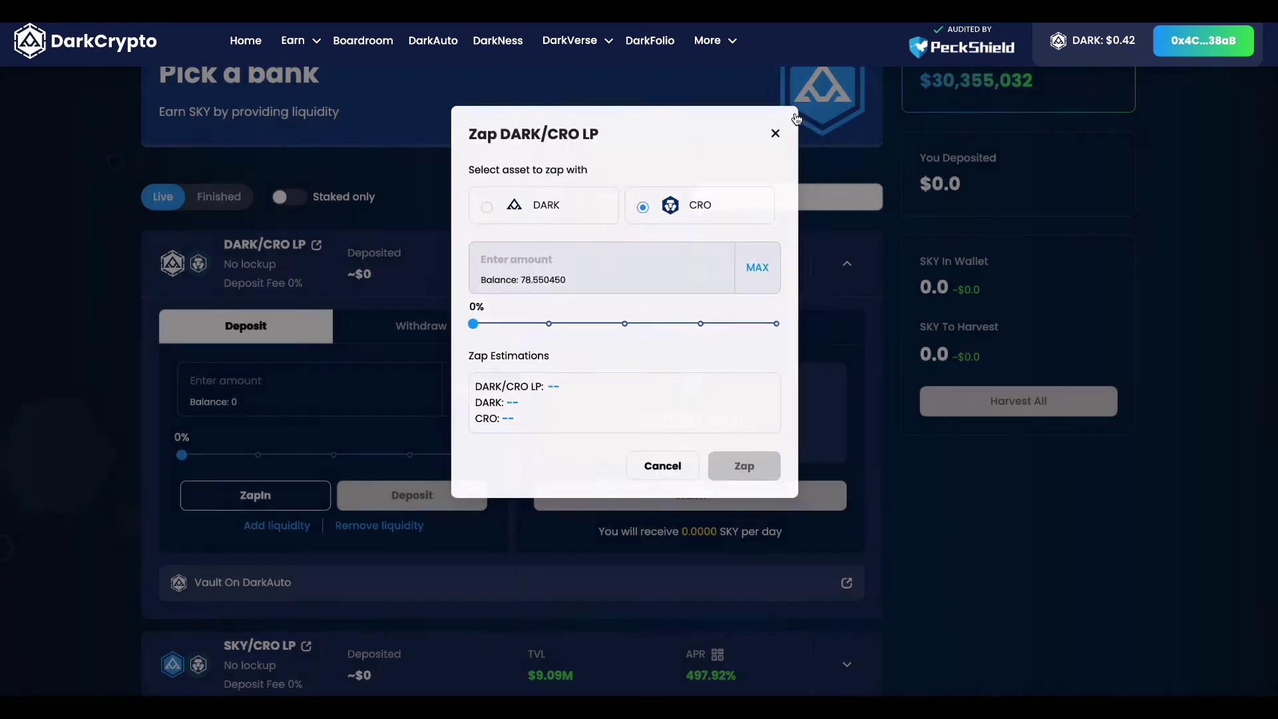
scroll(890, 259, "up", 2)
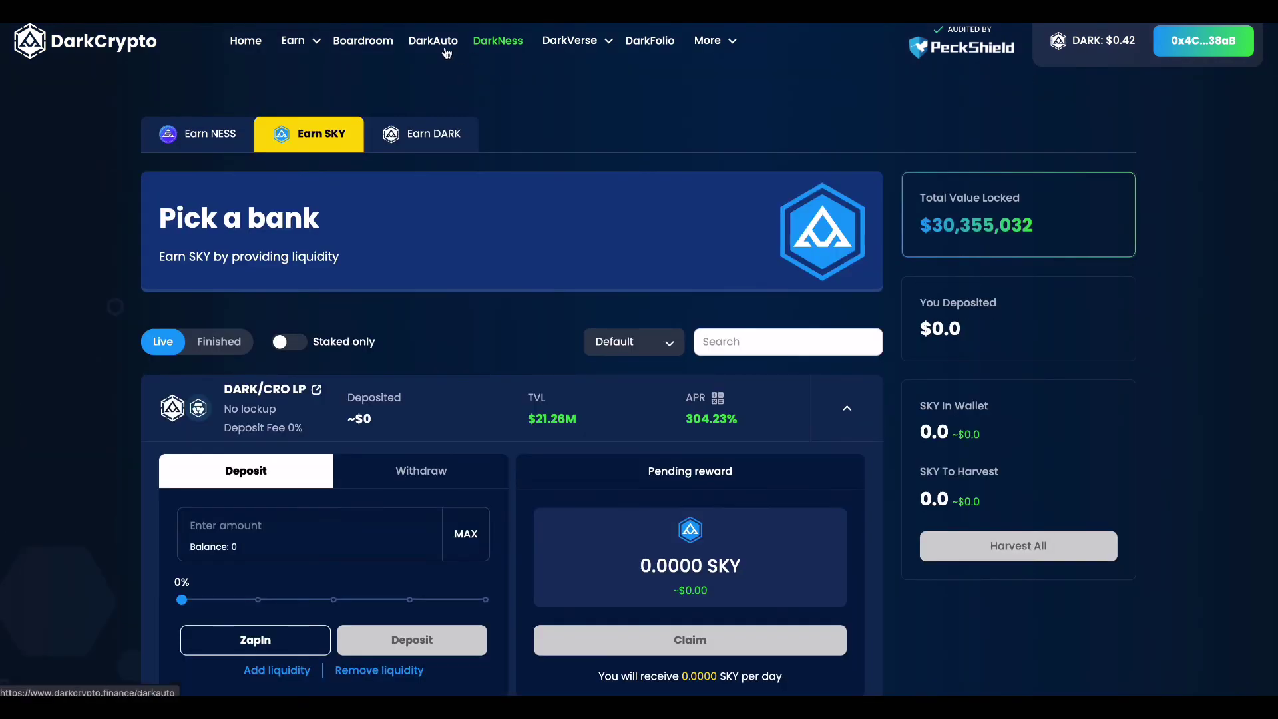